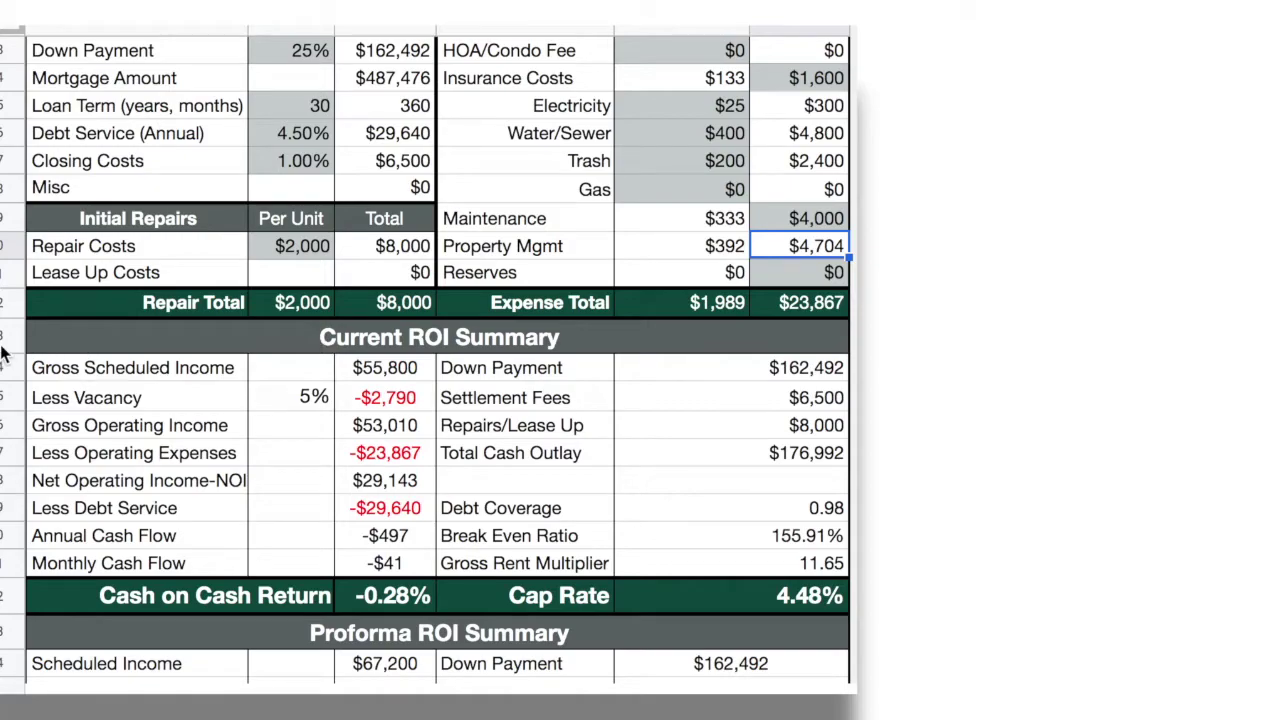
Review the Current ROI Summary and trace its gross scheduled income back to the current income rows in the Income section
left_click(14, 566, "shift")
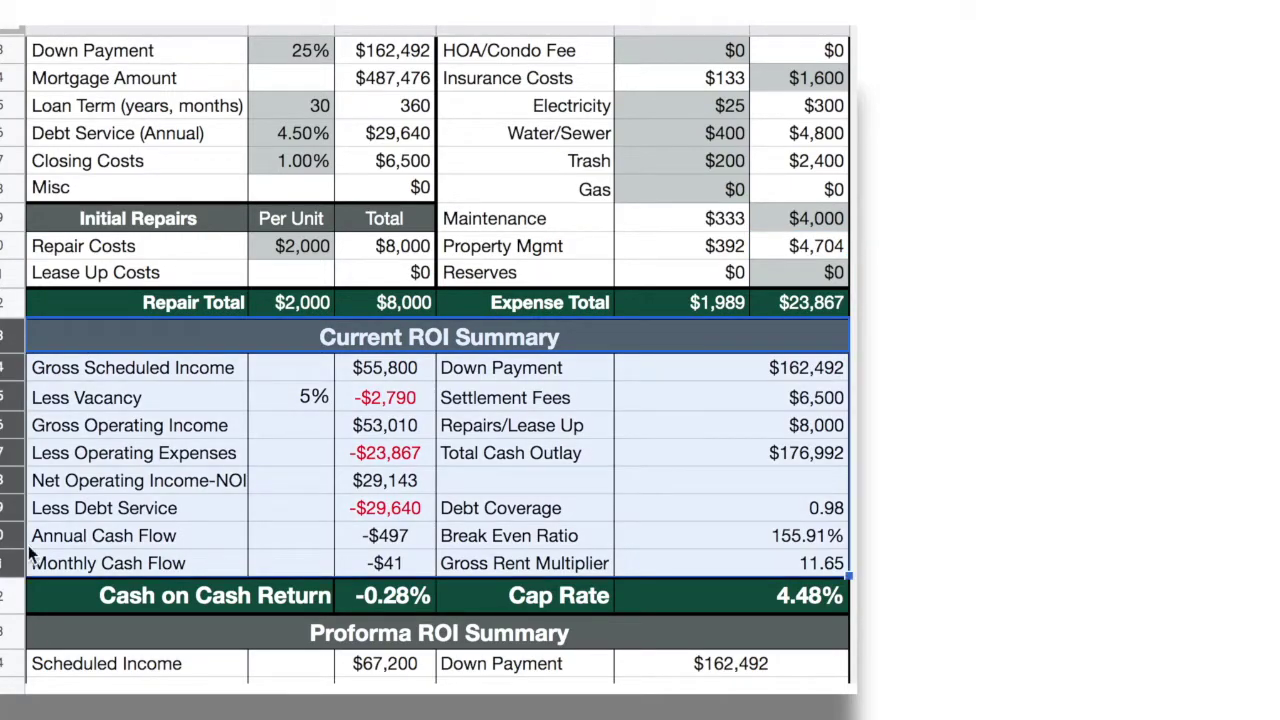
left_click(381, 369)
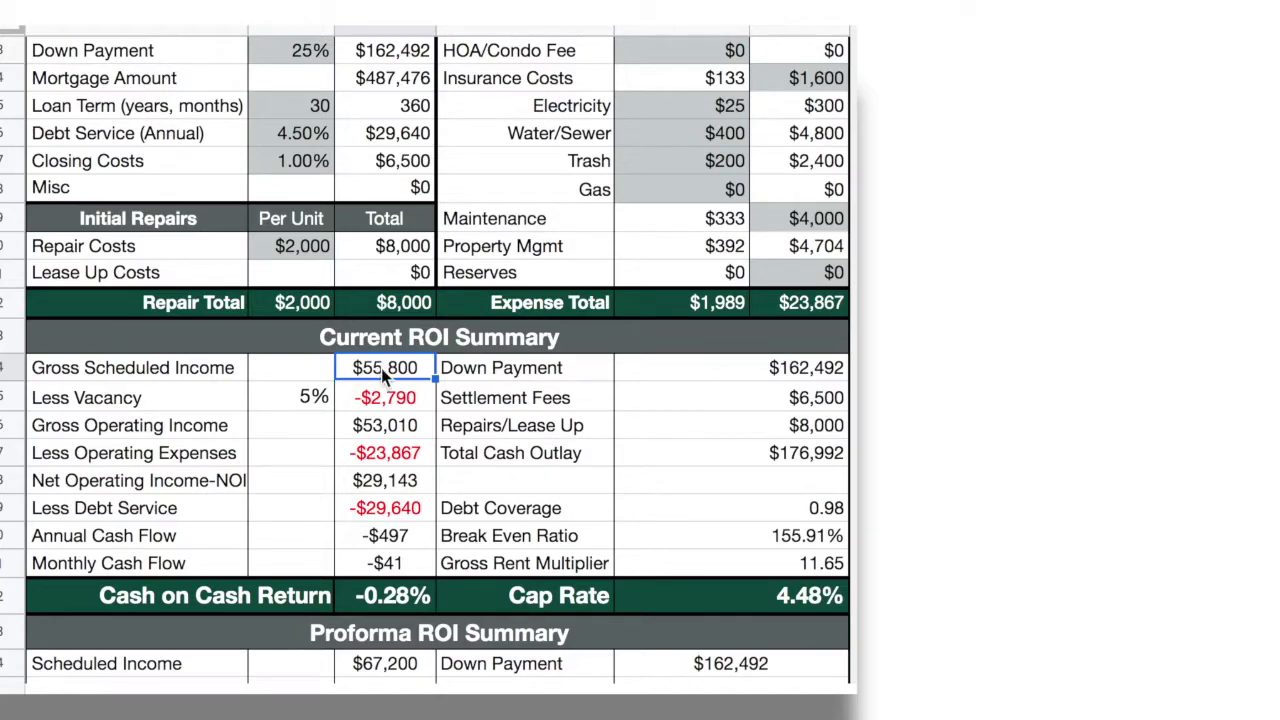
scroll(296, 336, "up", 5)
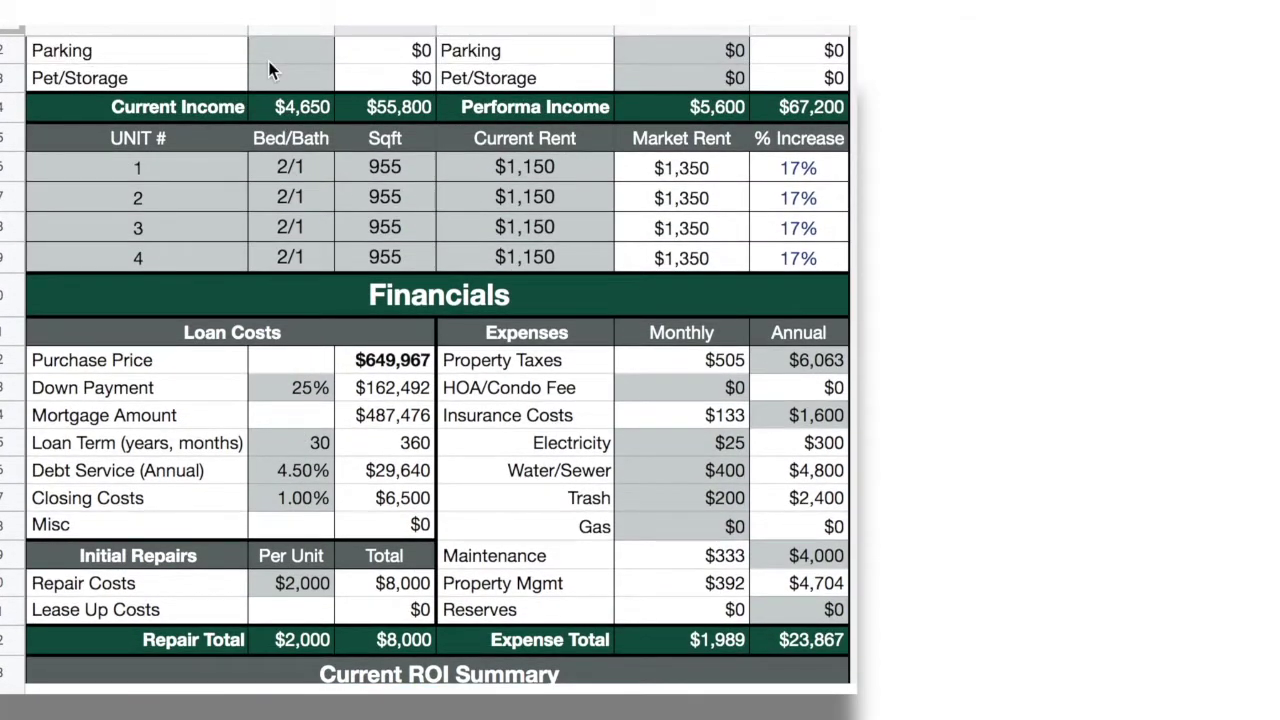
scroll(260, 65, "up", 3)
left_click_drag(151, 252, 389, 412)
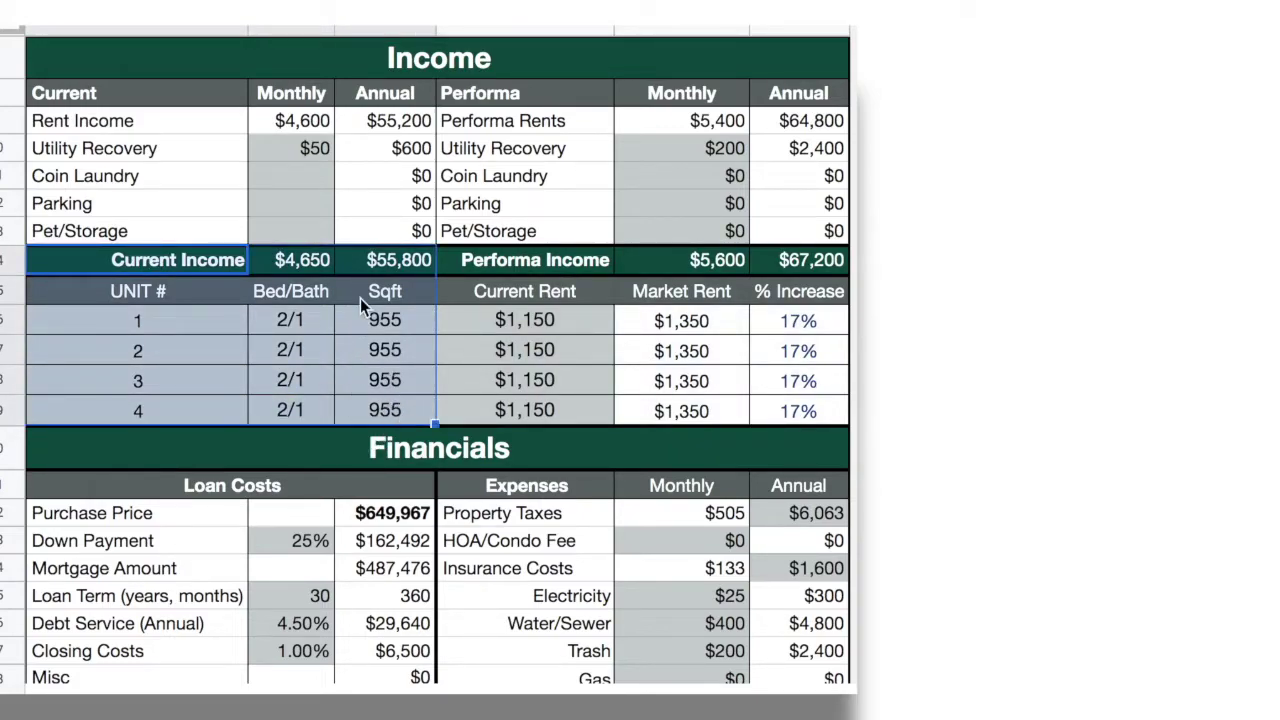
left_click(366, 204)
left_click(351, 262)
left_click_drag(351, 262, 173, 110)
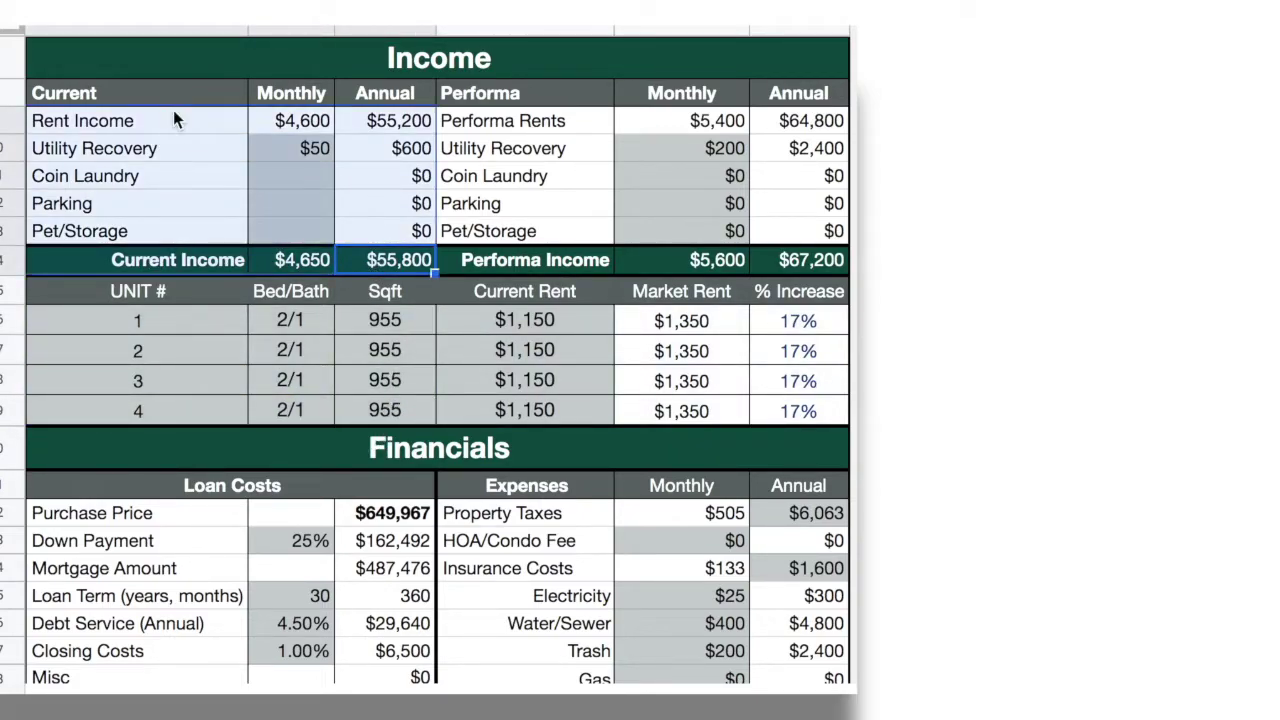
Examine the vacancy rate, gross operating income, operating expenses formula and net operating income in the Current ROI Summary
scroll(197, 455, "down", 5)
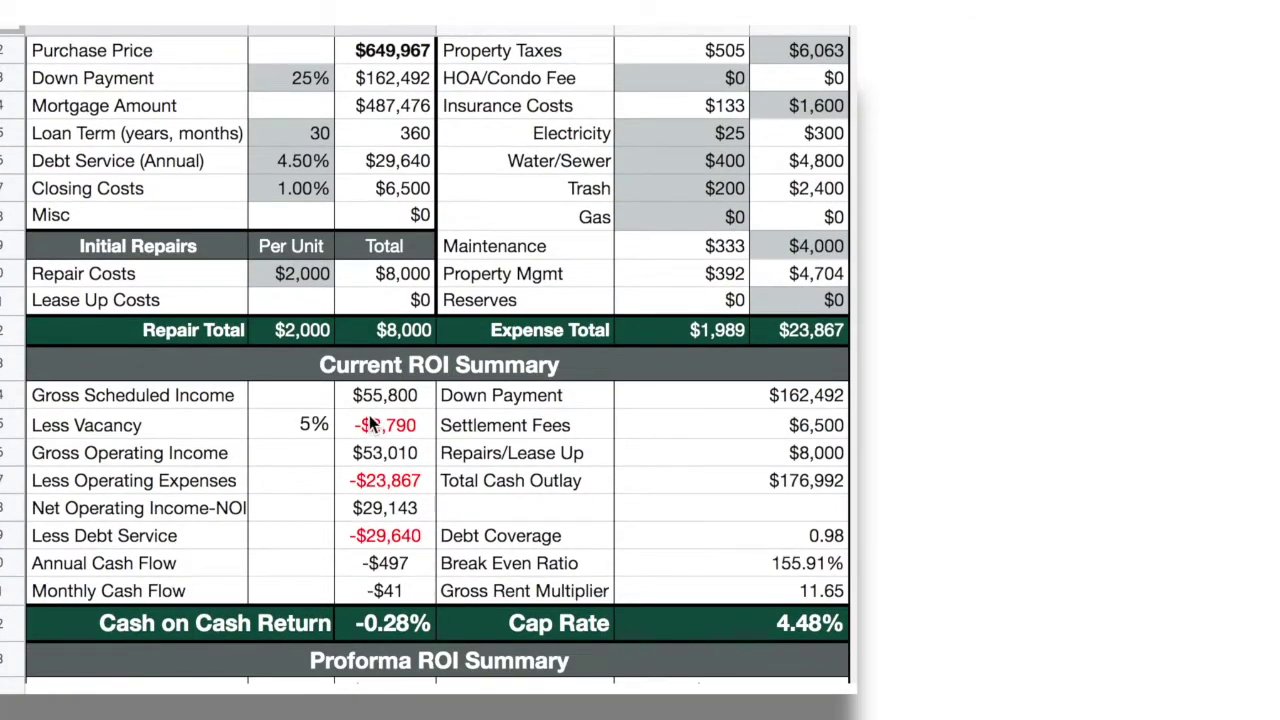
left_click(370, 395)
left_click(301, 425)
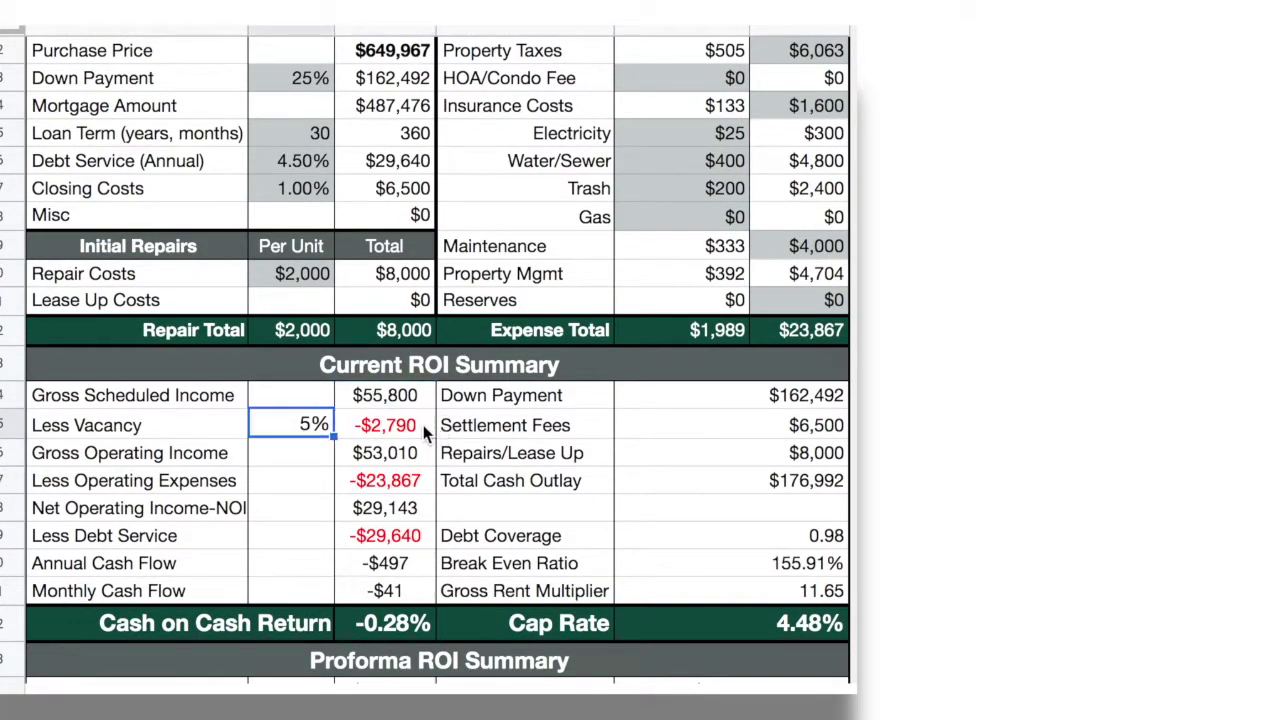
left_click(385, 456)
double_click(365, 484)
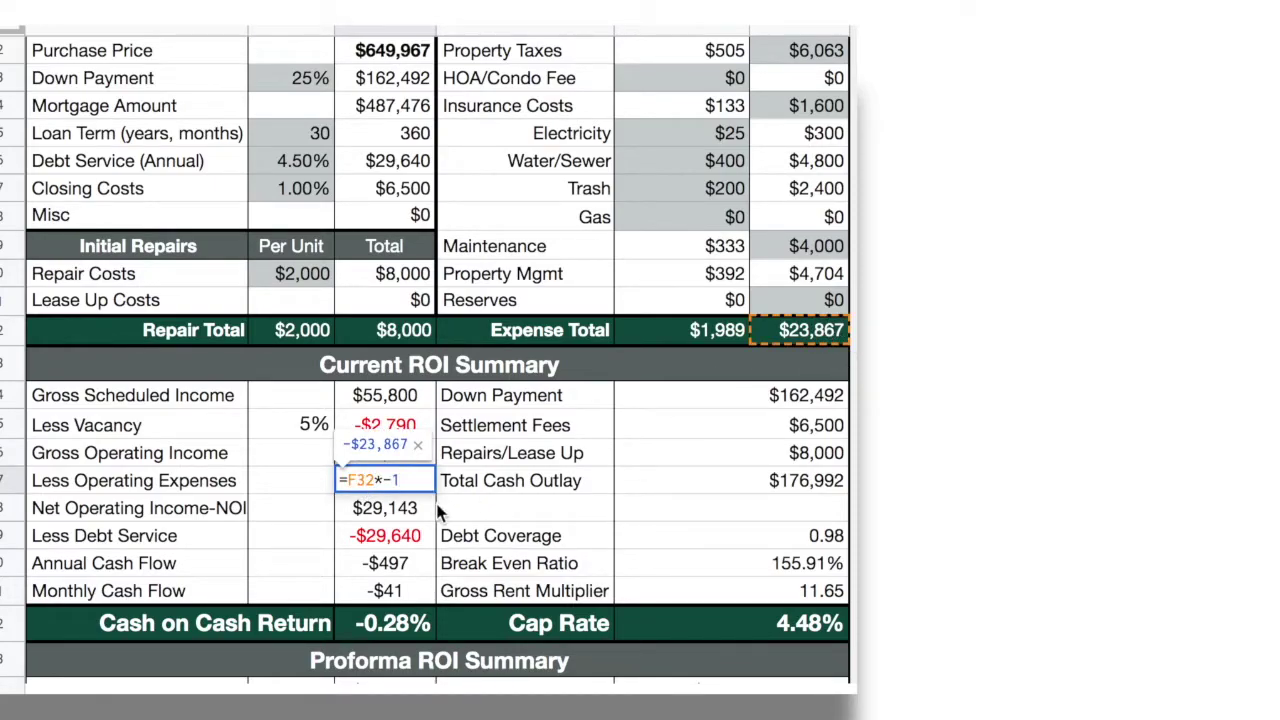
left_click(367, 518)
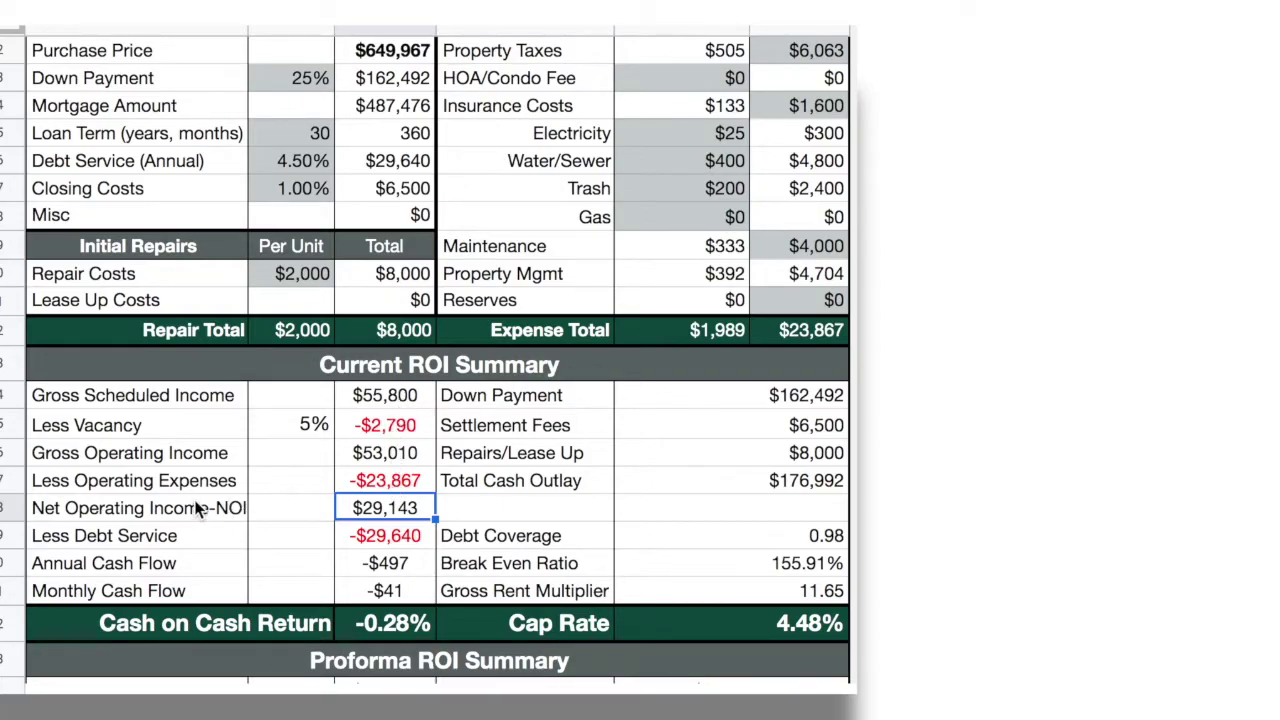
Make the "Net Operating Income-NOI" label in the Current ROI Summary bold
left_click(131, 509)
double_click(131, 509)
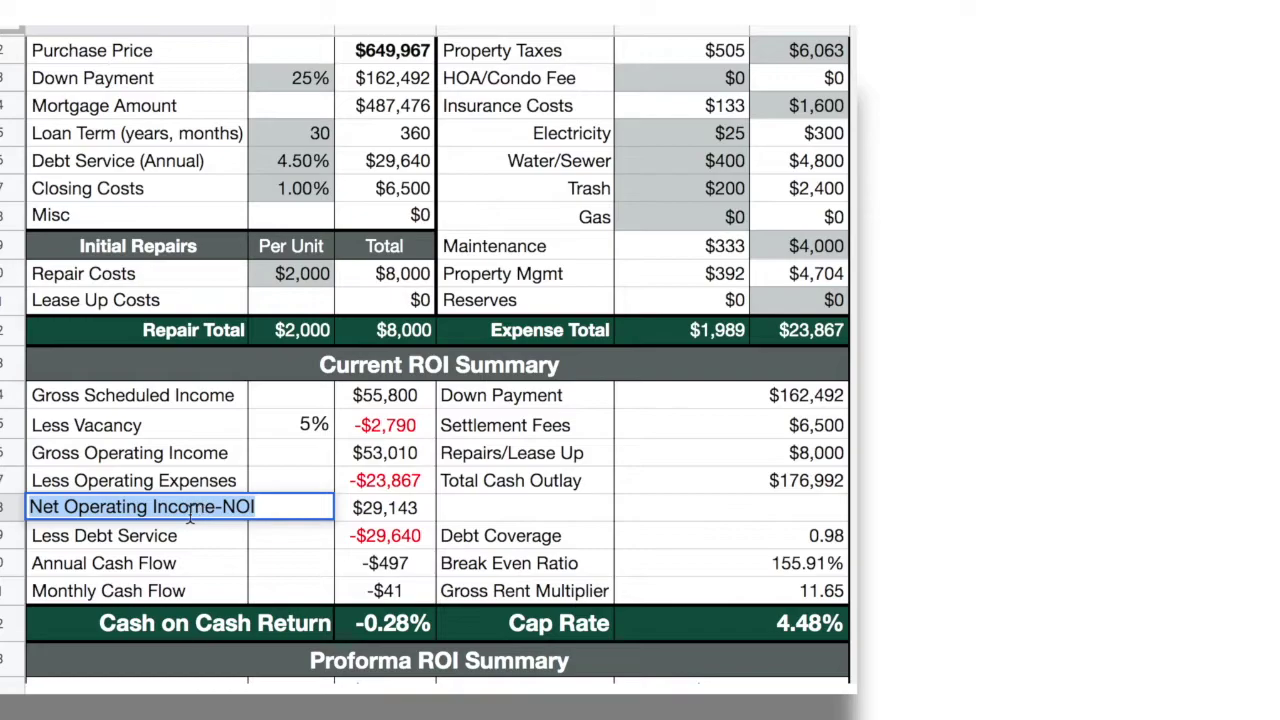
key("ctrl+b")
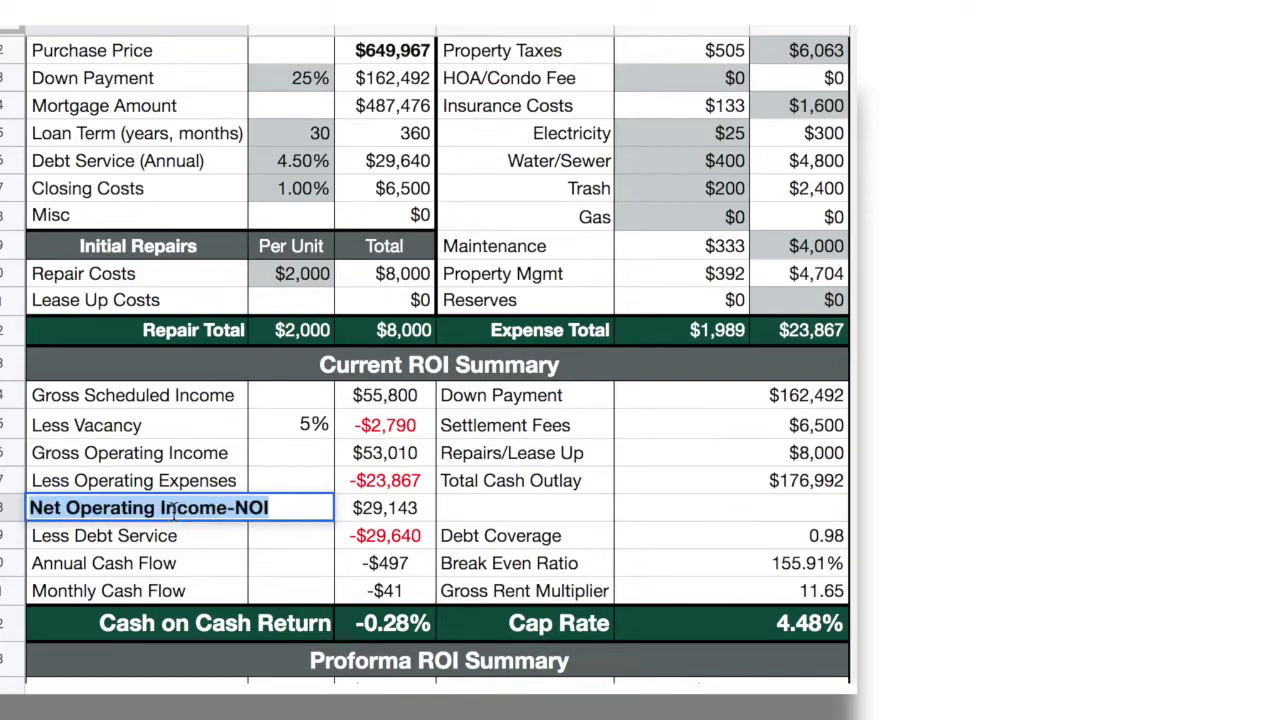
left_click(389, 508)
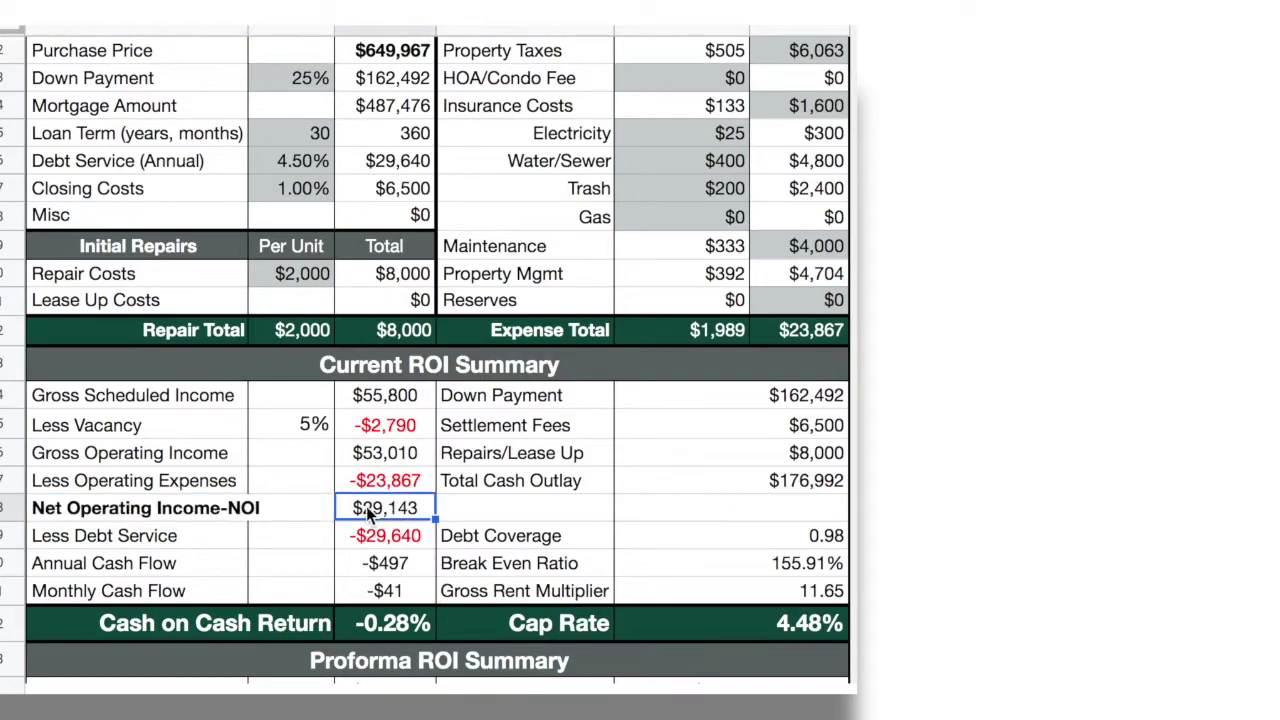
Check the Less Debt Service formula and the monthly cash flow in the Current ROI Summary
left_click(379, 531)
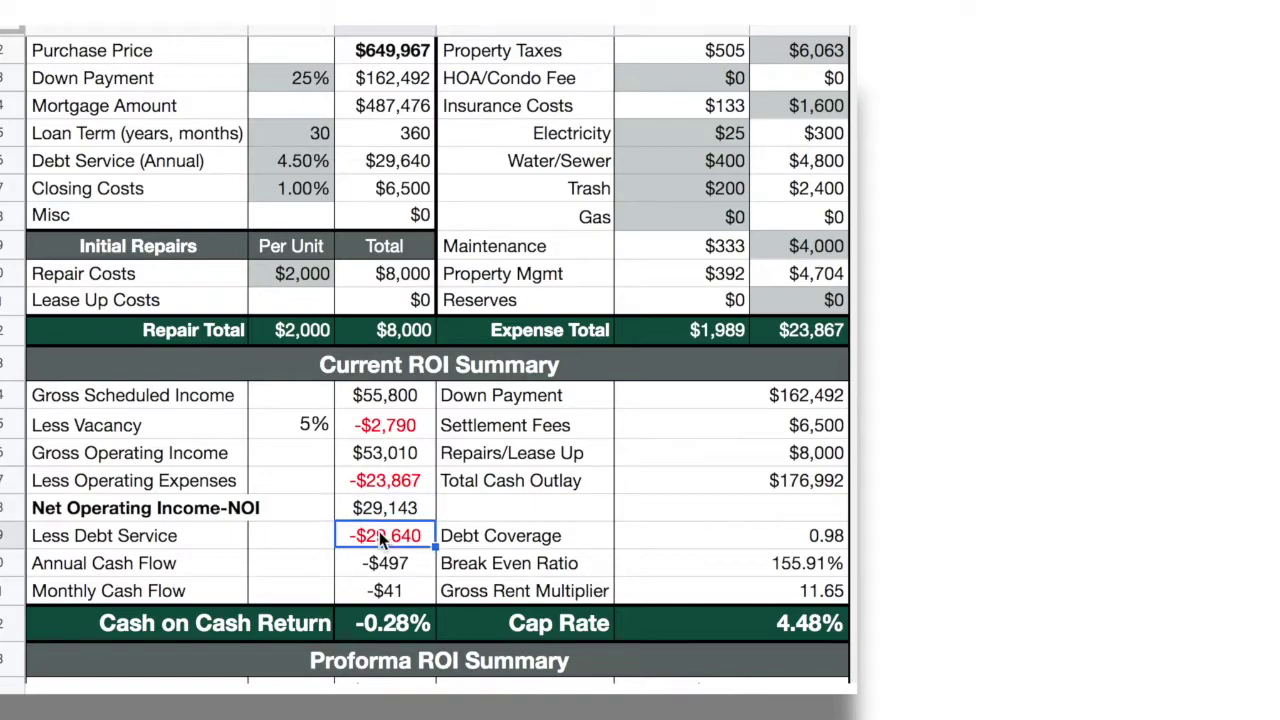
double_click(366, 537)
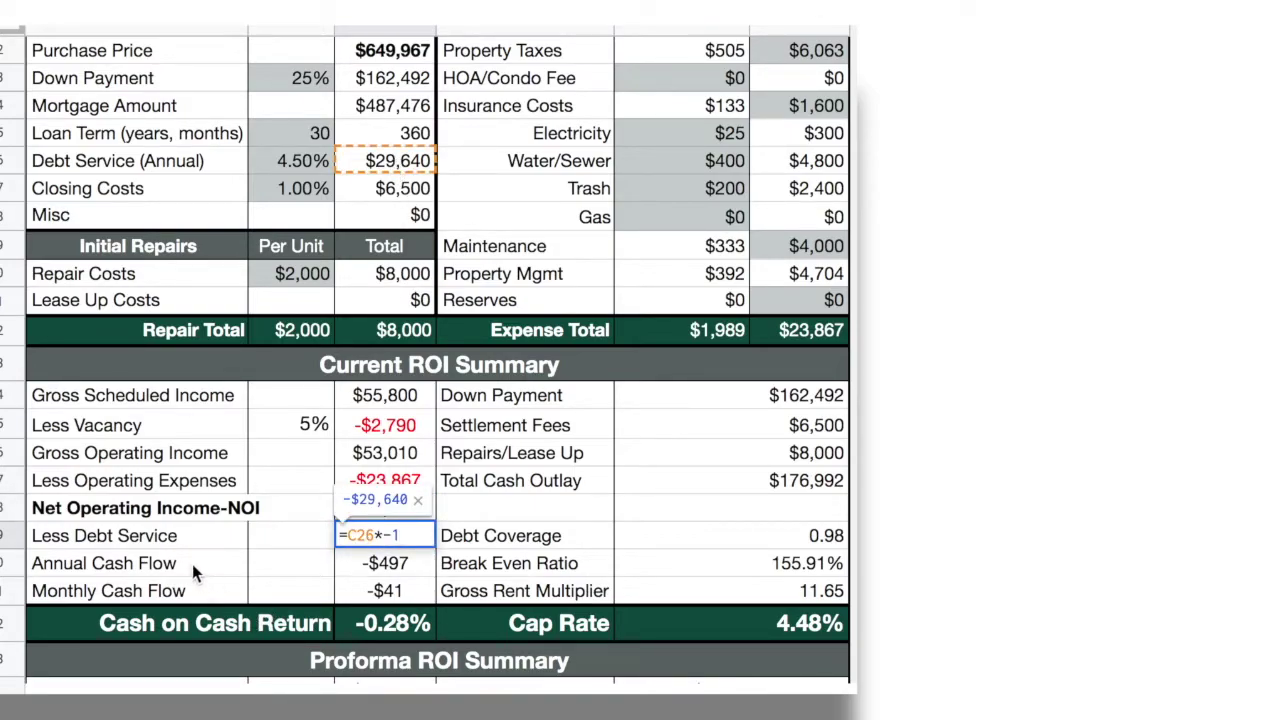
left_click(395, 593)
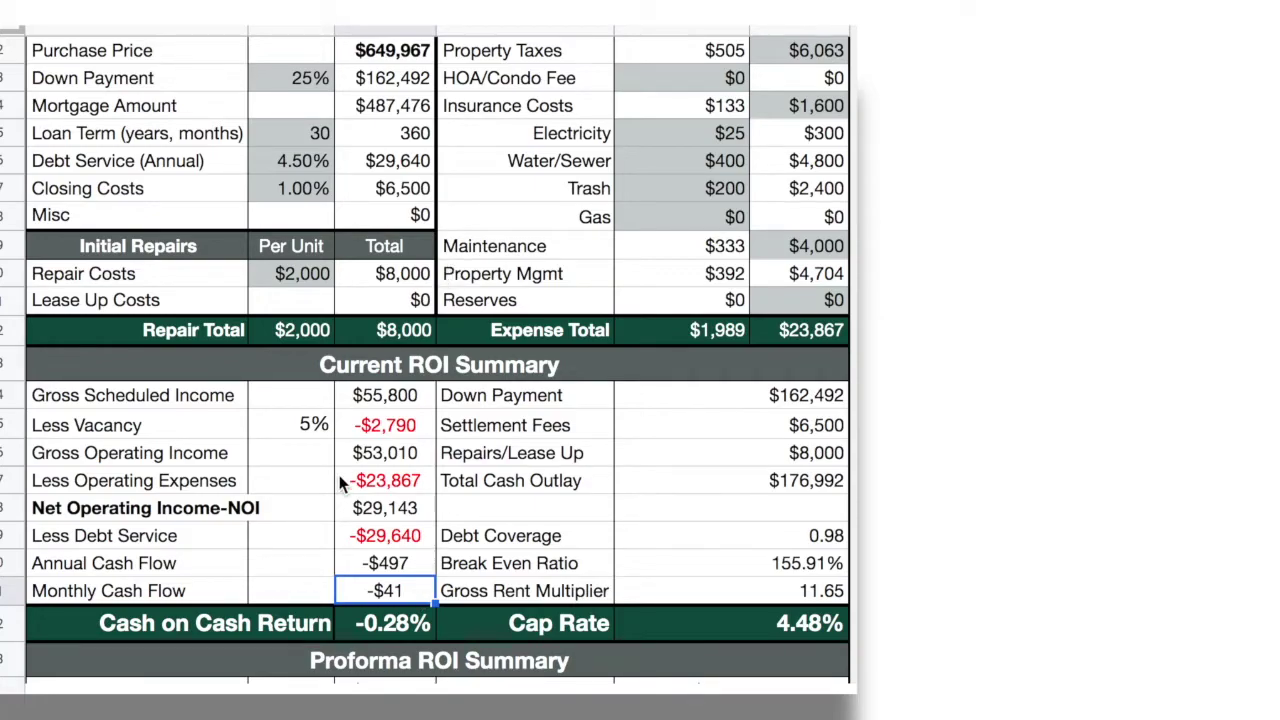
Examine the down payment, settlement fees and repair costs, and the formula that sums them into Total Cash Outlay
left_click_drag(457, 397, 707, 395)
left_click(575, 425)
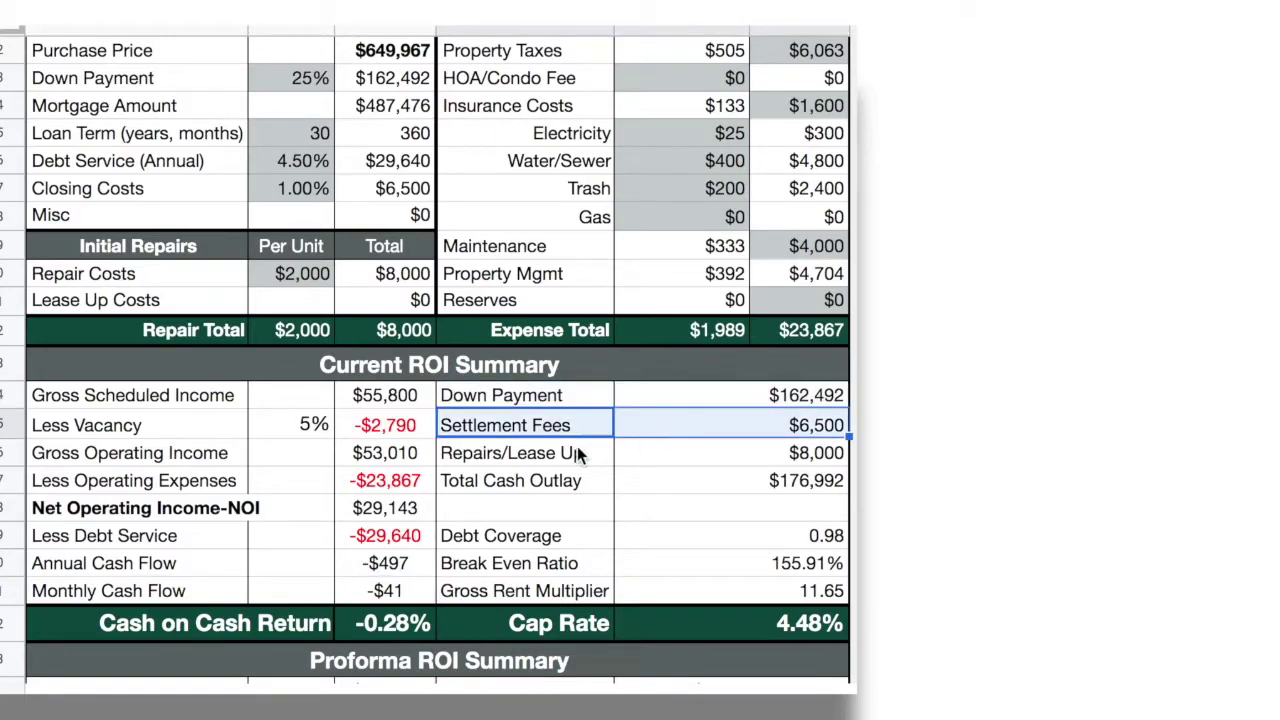
left_click(610, 452)
left_click_drag(617, 447, 697, 448)
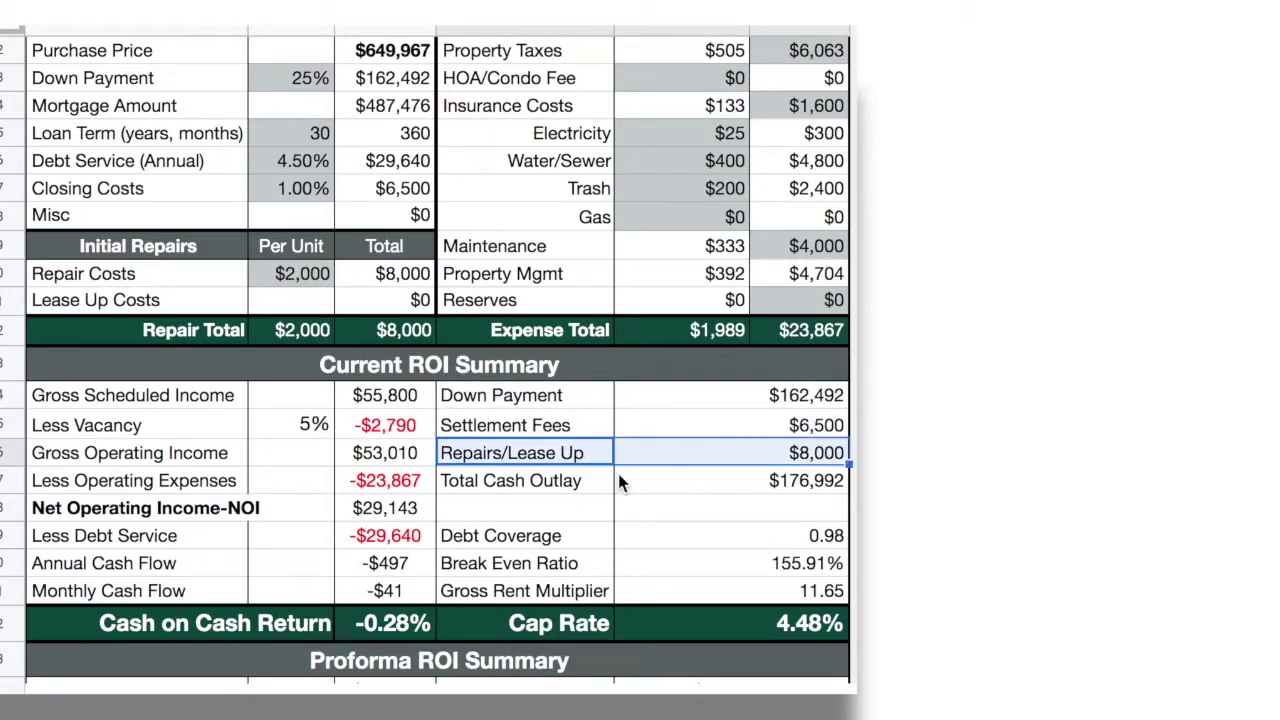
double_click(731, 480)
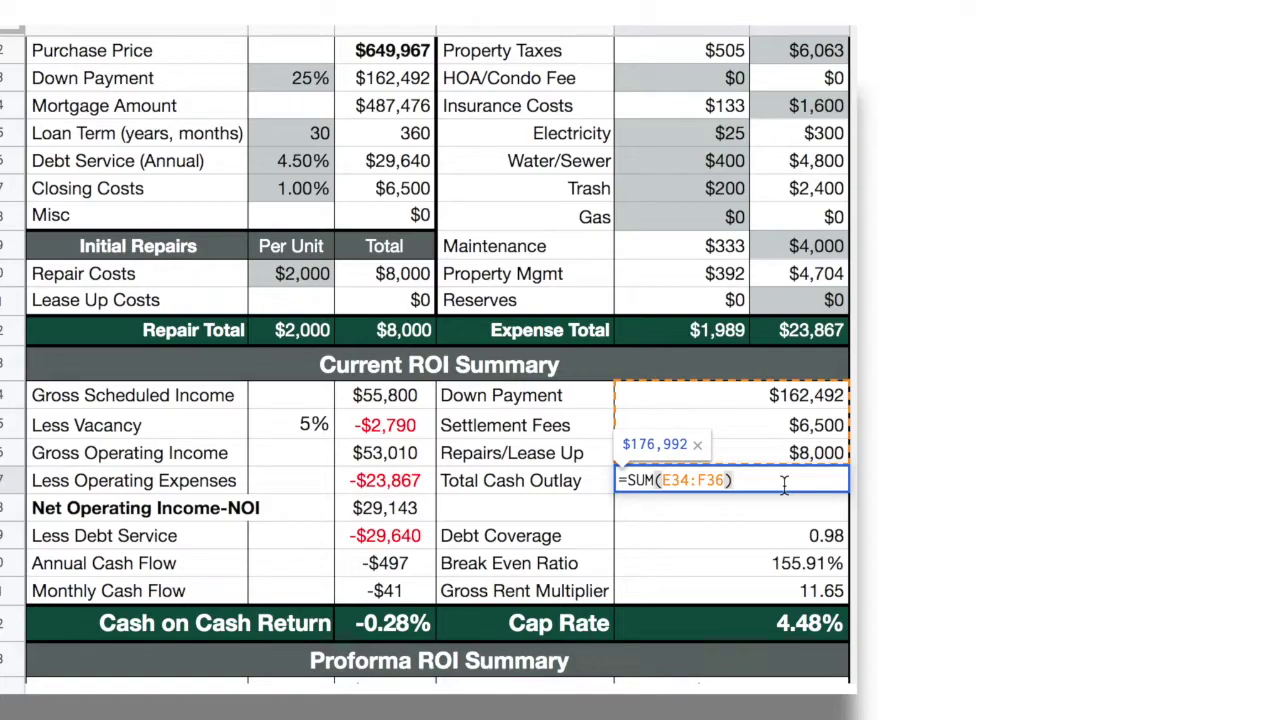
key("Return")
left_click(816, 481)
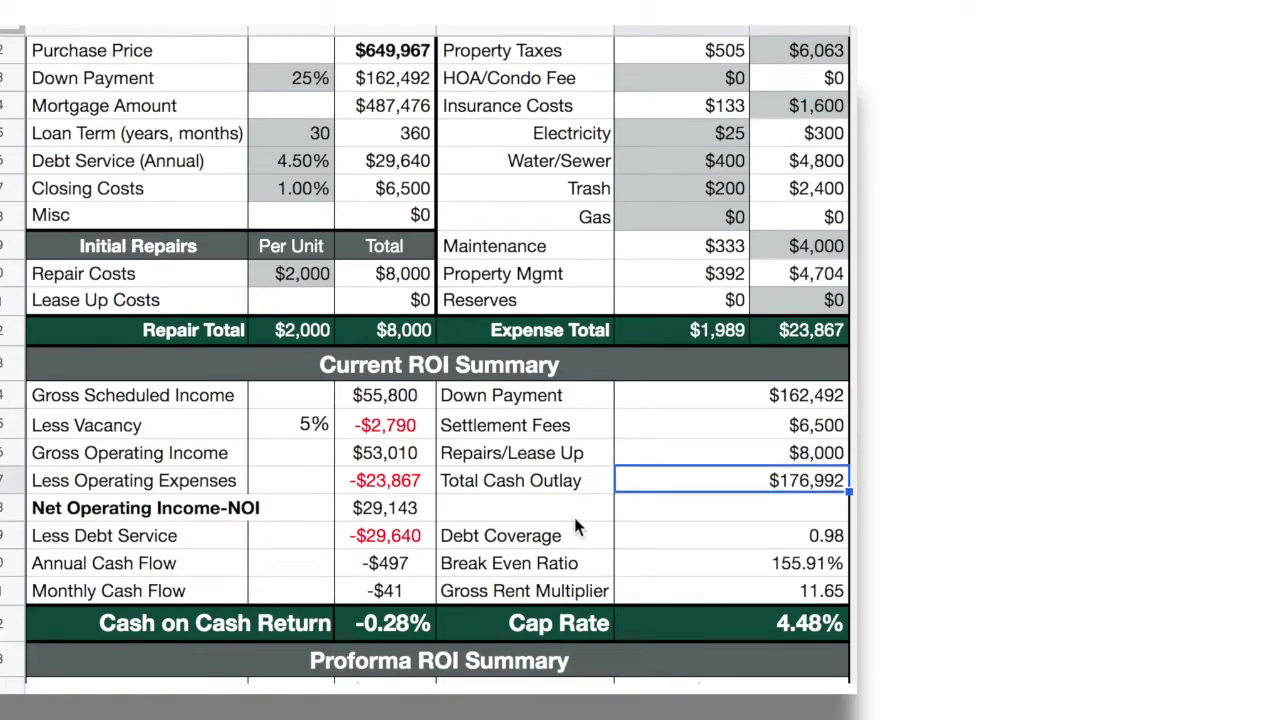
Inspect the current Cash on Cash Return formula and compare that return with the monthly cash flow and Cap Rate
double_click(399, 623)
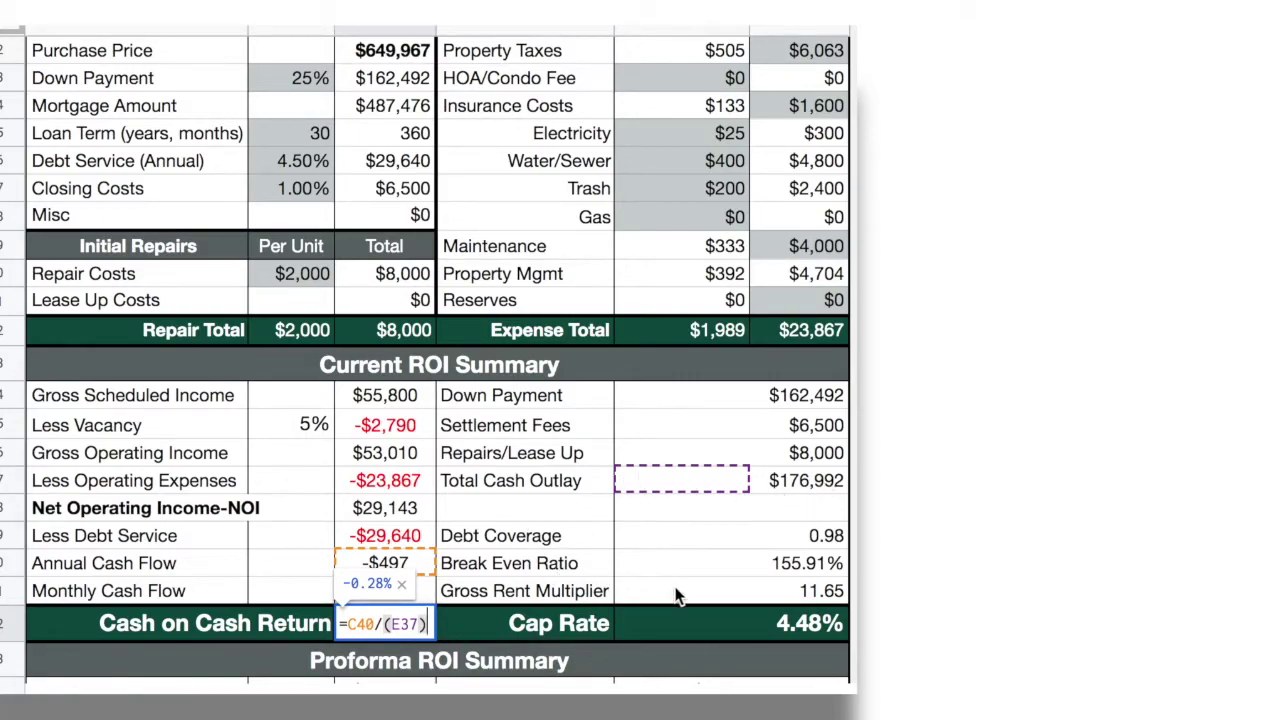
left_click(775, 537)
left_click_drag(610, 536, 721, 590)
scroll(721, 578, "down", 2)
left_click(350, 569)
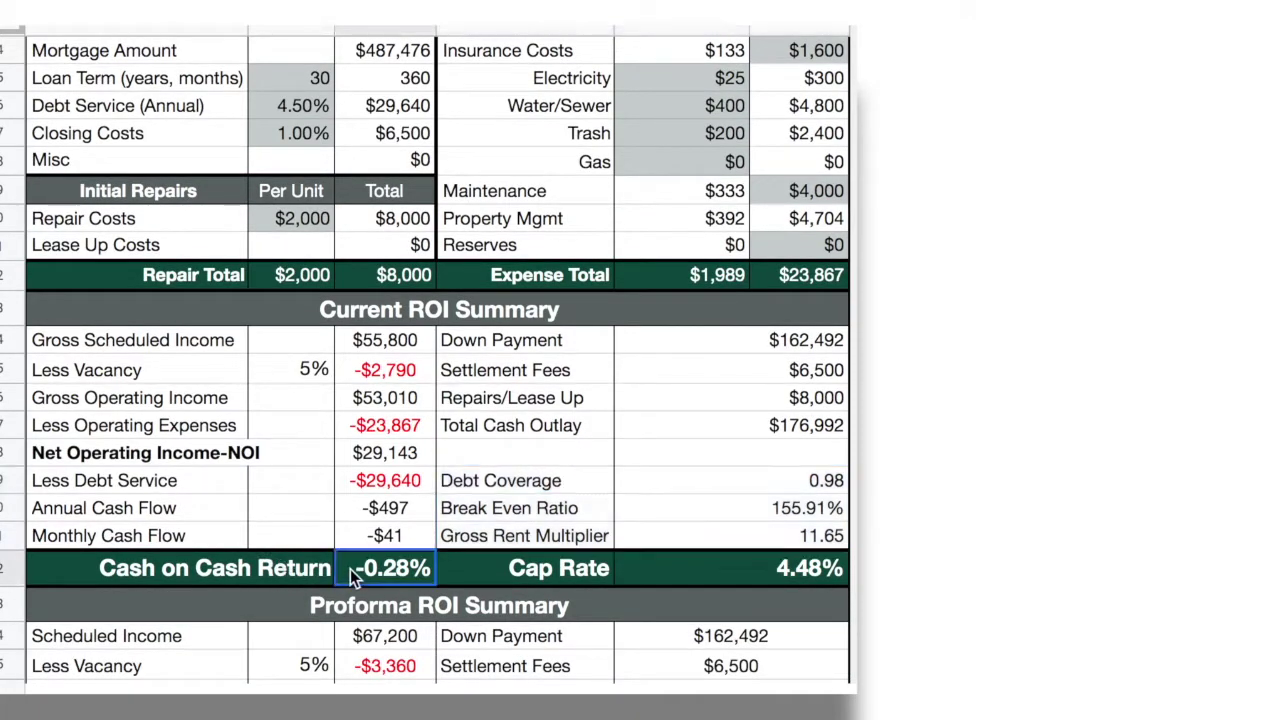
left_click(386, 535)
left_click(386, 578)
left_click(737, 580)
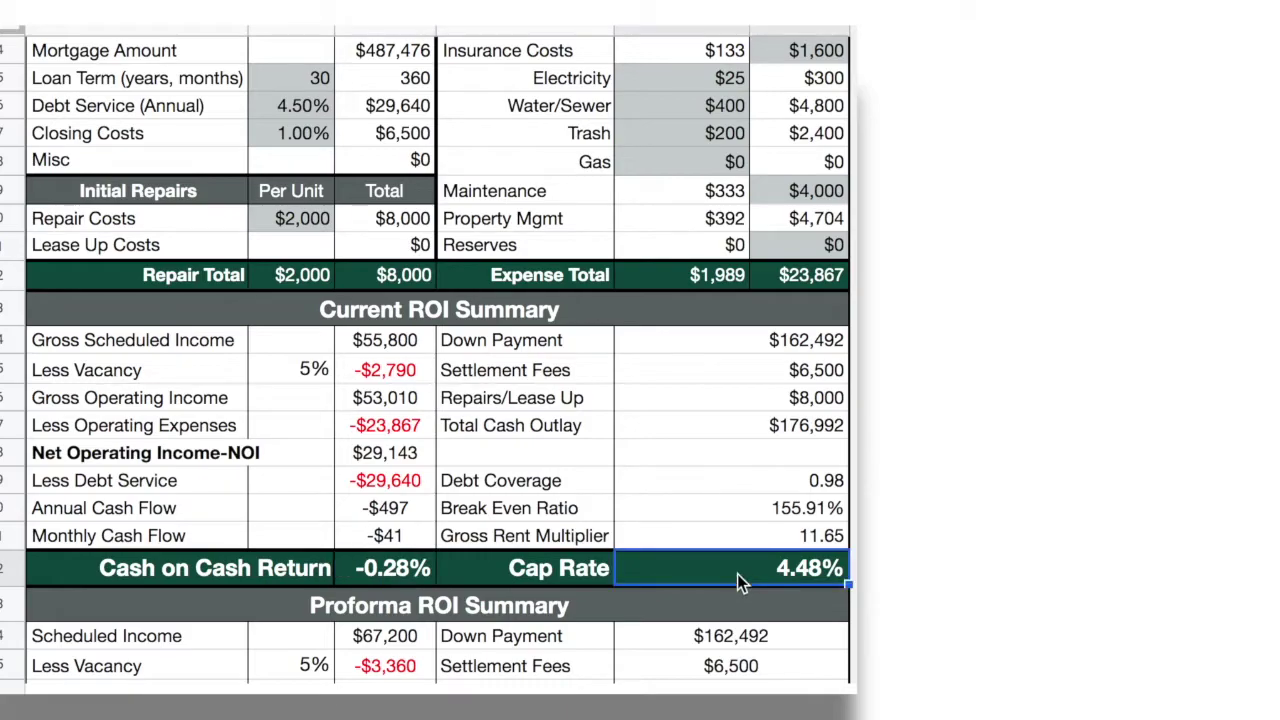
Look over the Debt Coverage, Break Even Ratio and Gross Rent Multiplier values in the Current ROI Summary
scroll(465, 509, "down", 2)
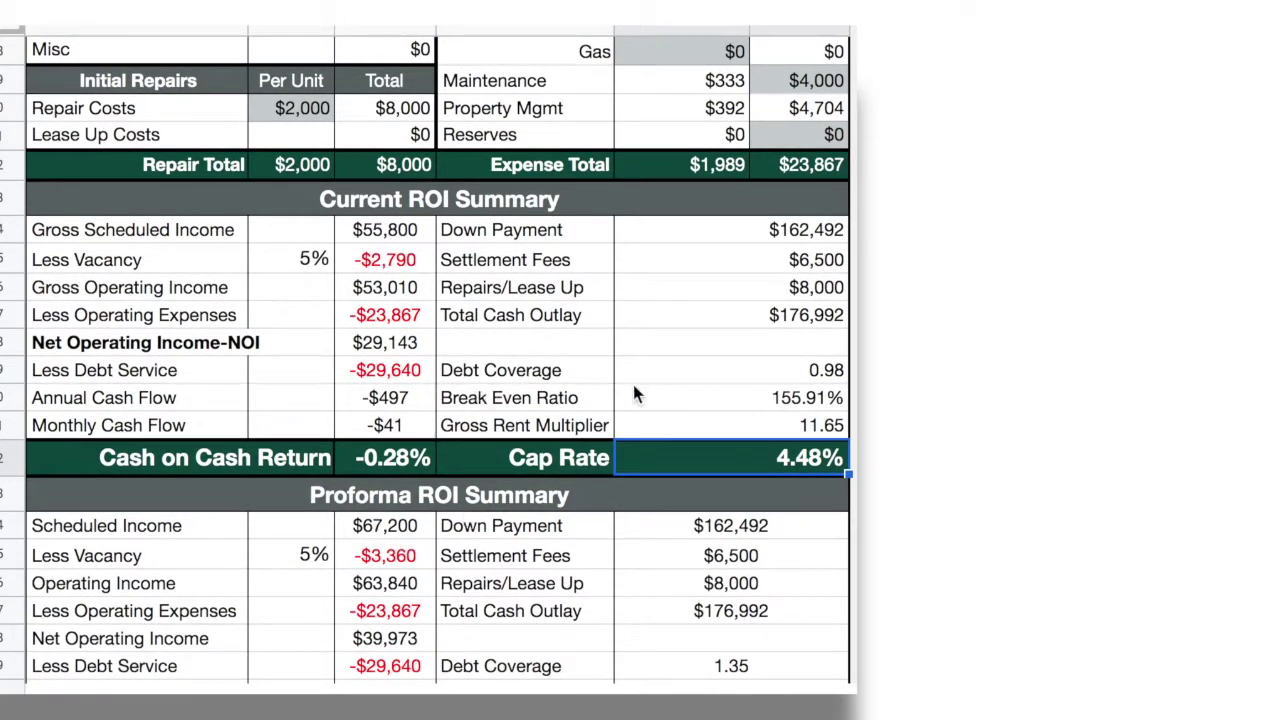
mouse_move(732, 366)
left_mouse_down()
mouse_move(732, 410)
mouse_move(715, 417)
mouse_move(715, 380)
left_mouse_up()
left_click(732, 406)
Review the Proforma ROI Summary and its monthly cash flow against the market rents in the unit table
scroll(447, 397, "down", 3)
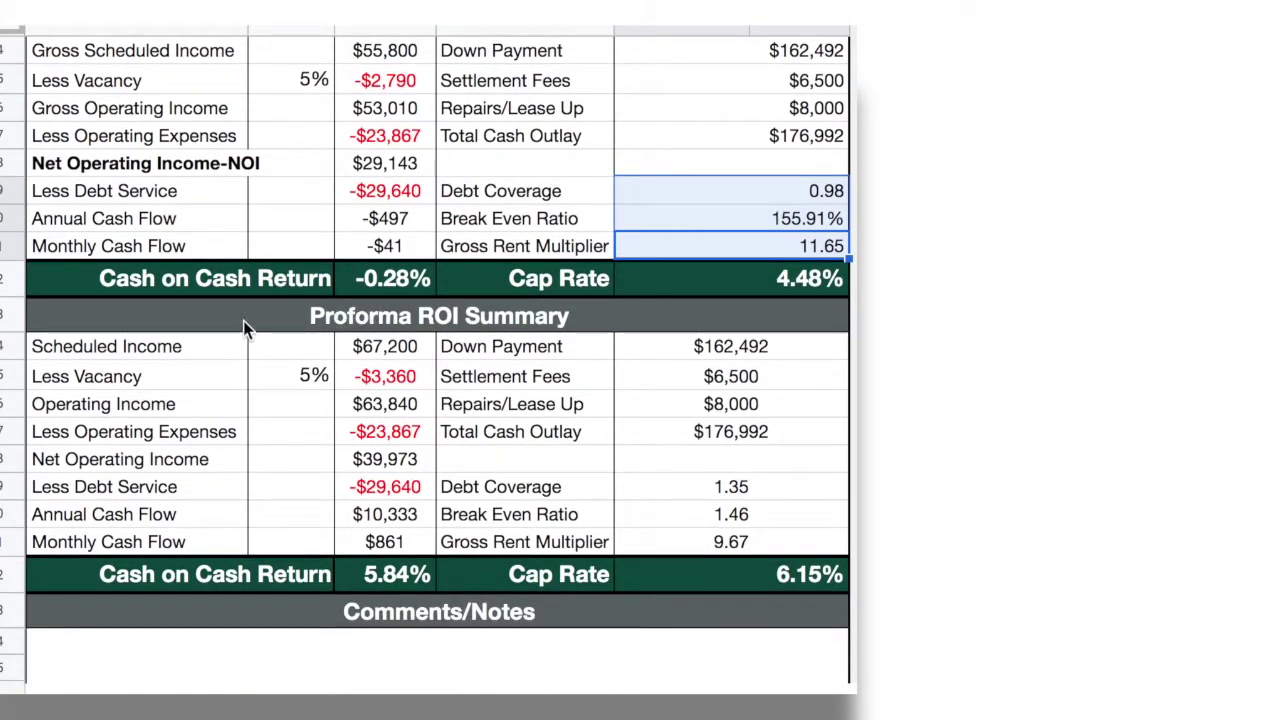
left_click_drag(172, 323, 156, 544)
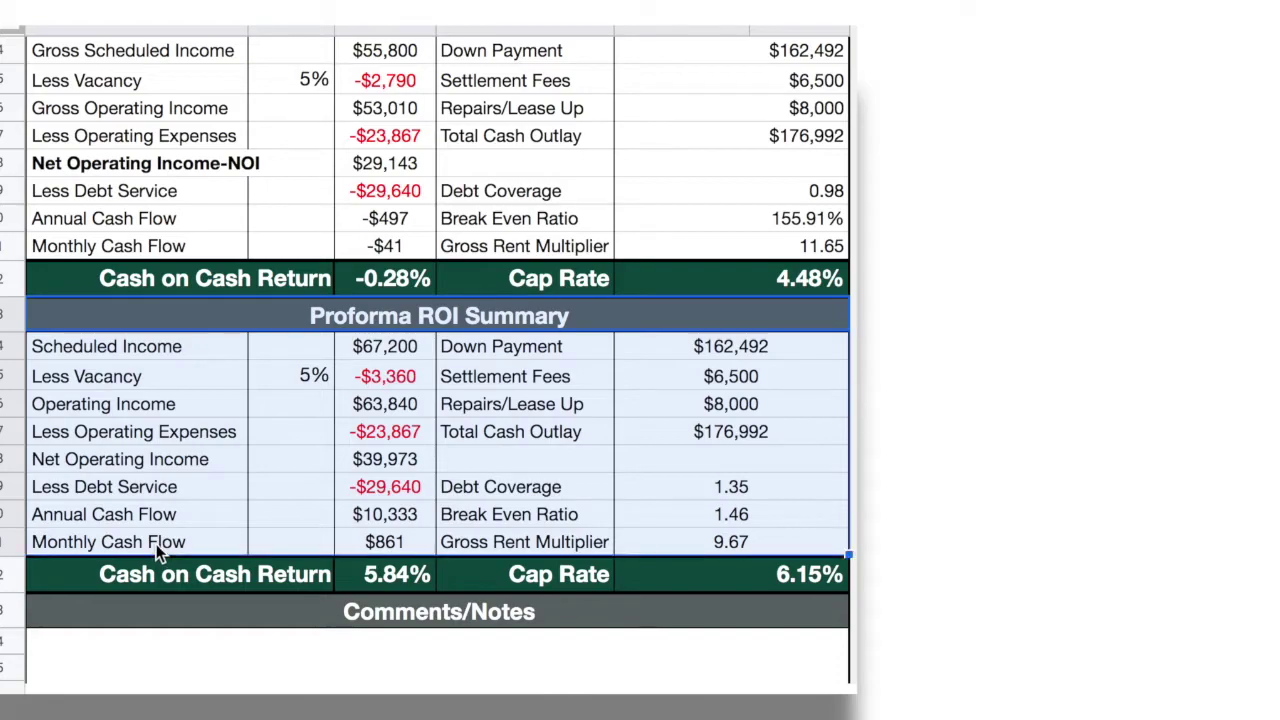
left_click(375, 540)
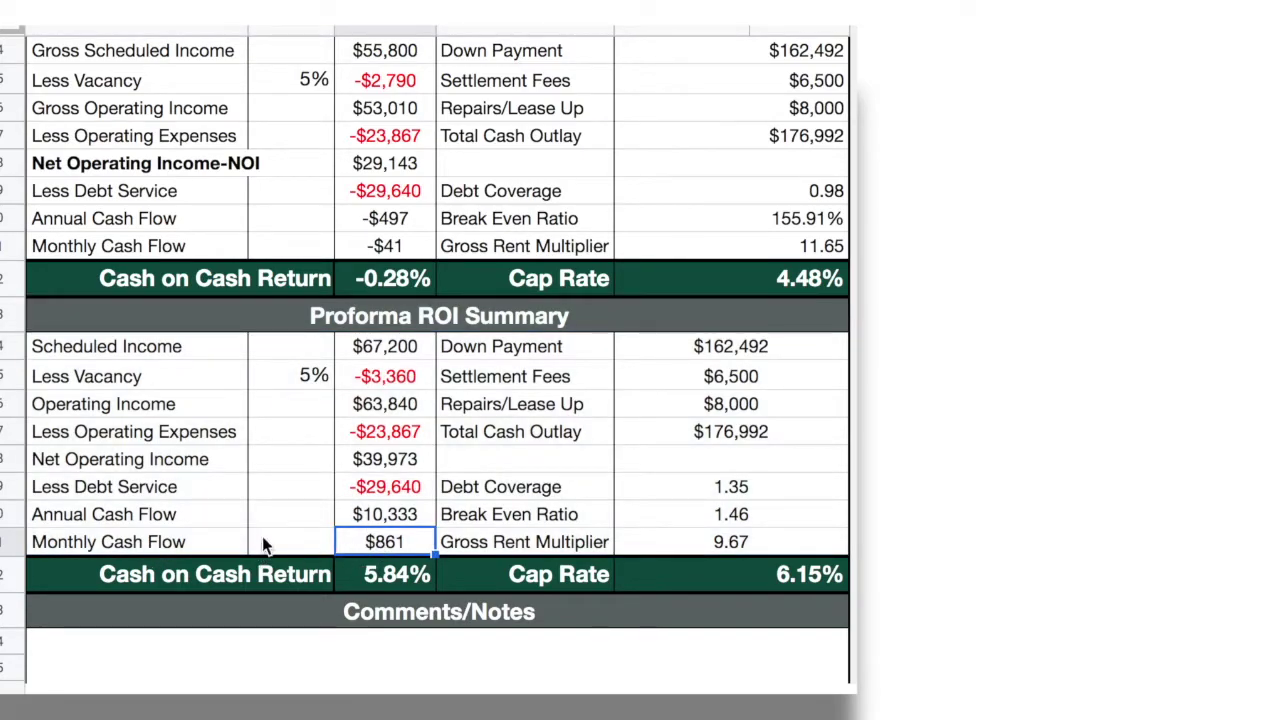
scroll(569, 292, "up", 10)
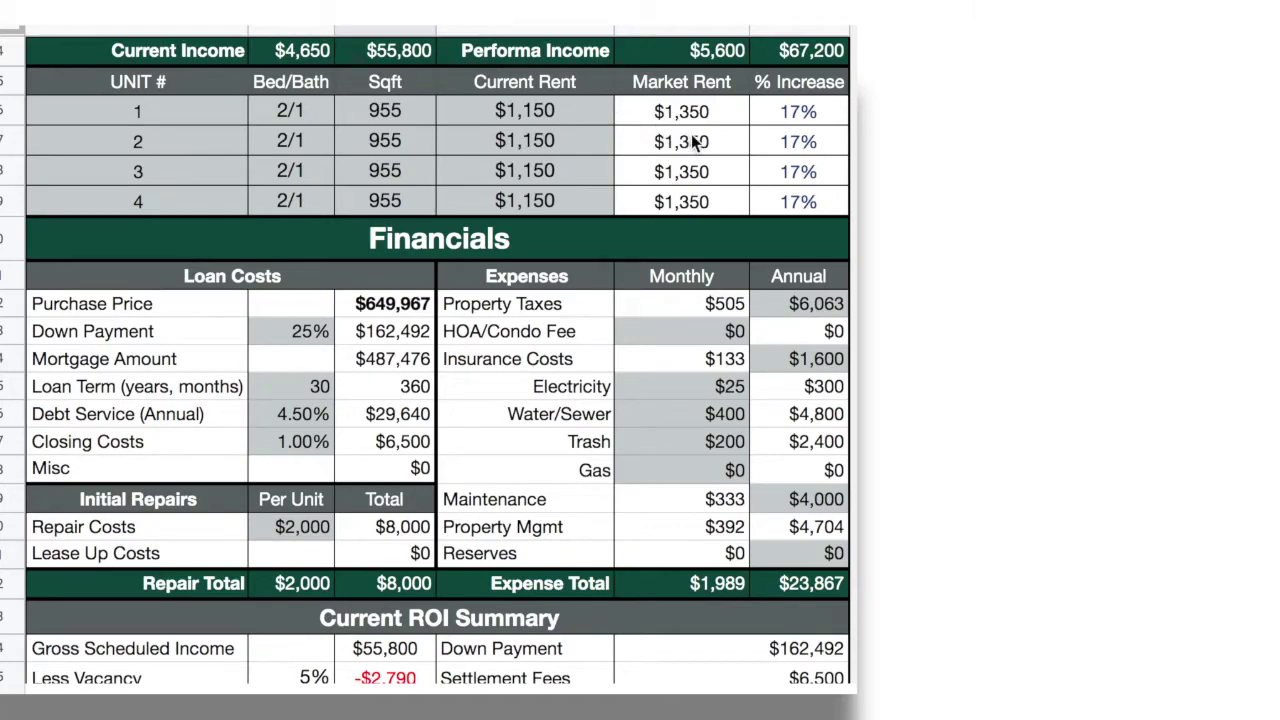
scroll(280, 537, "down", 10)
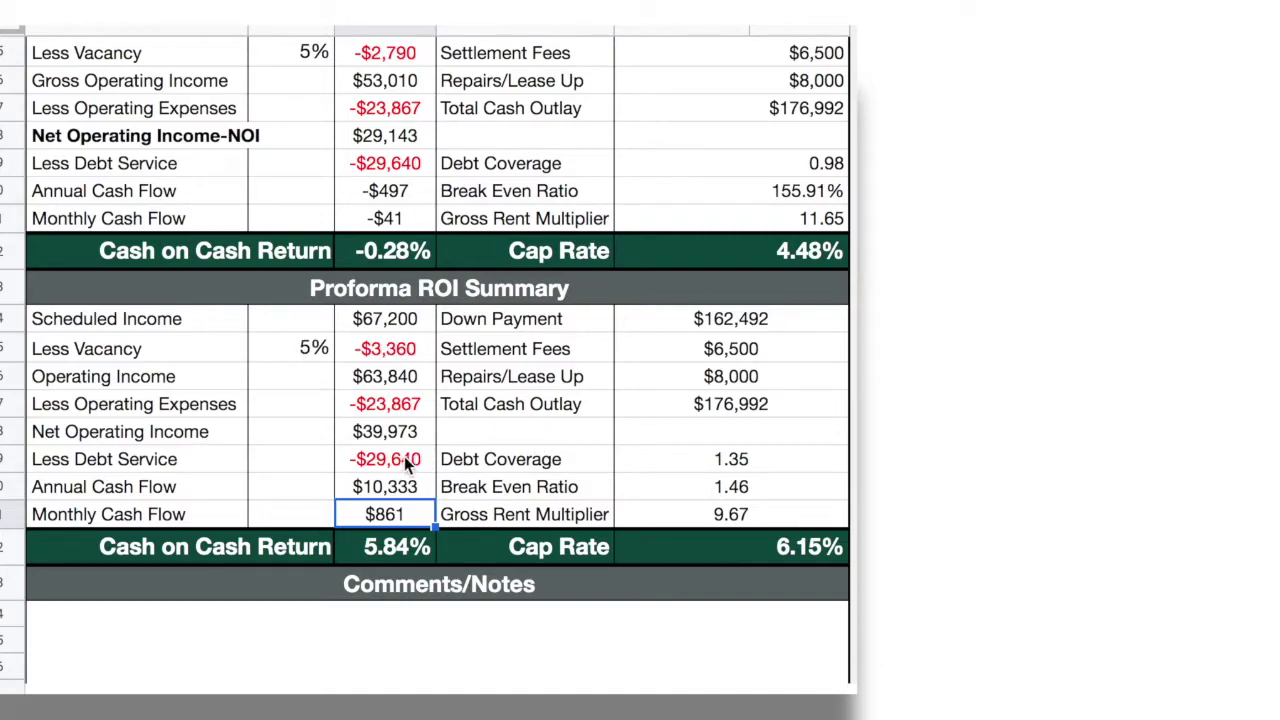
Go through the Proforma scheduled income, vacancy, operating income, operating expenses and net operating income amounts
left_click(380, 318)
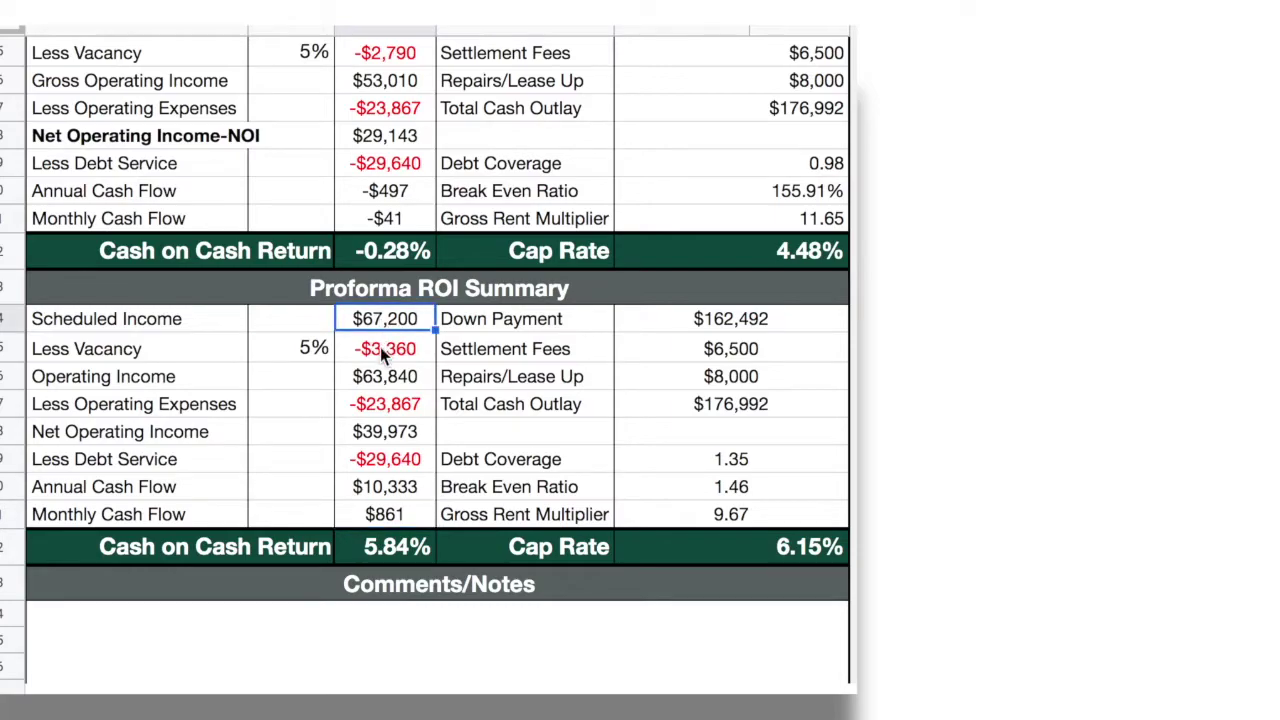
left_click(380, 347)
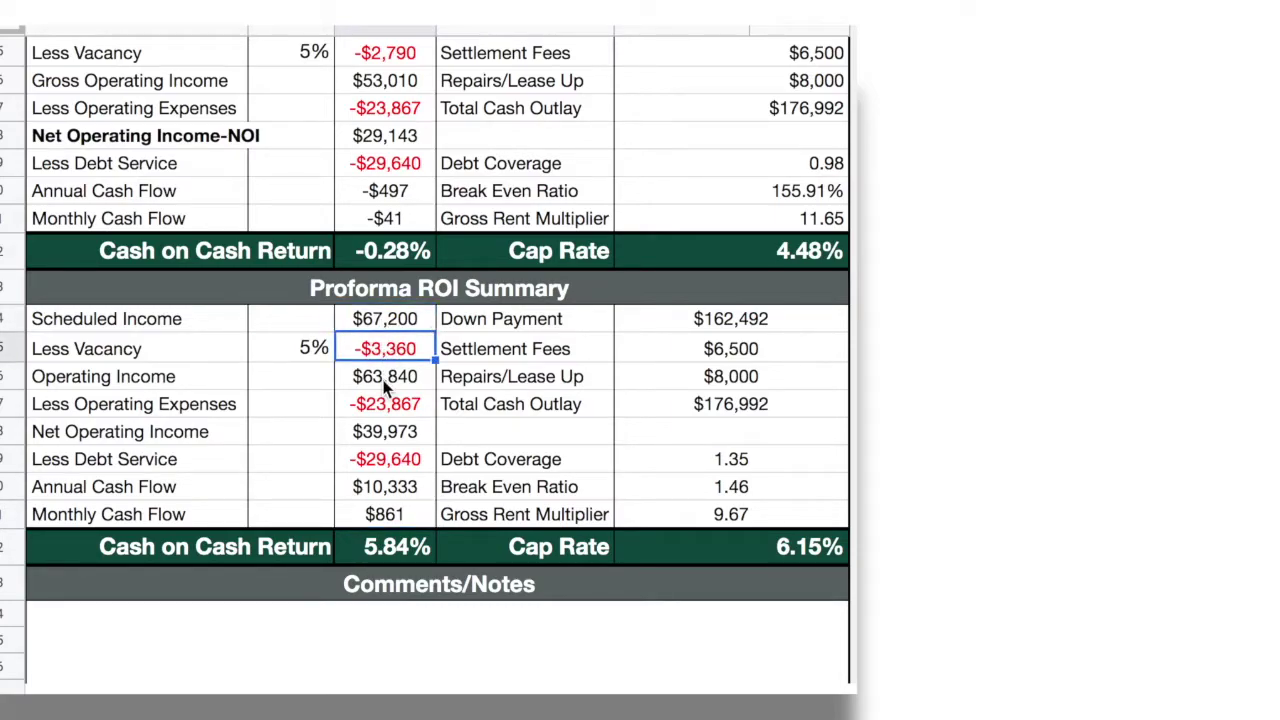
left_click(384, 384)
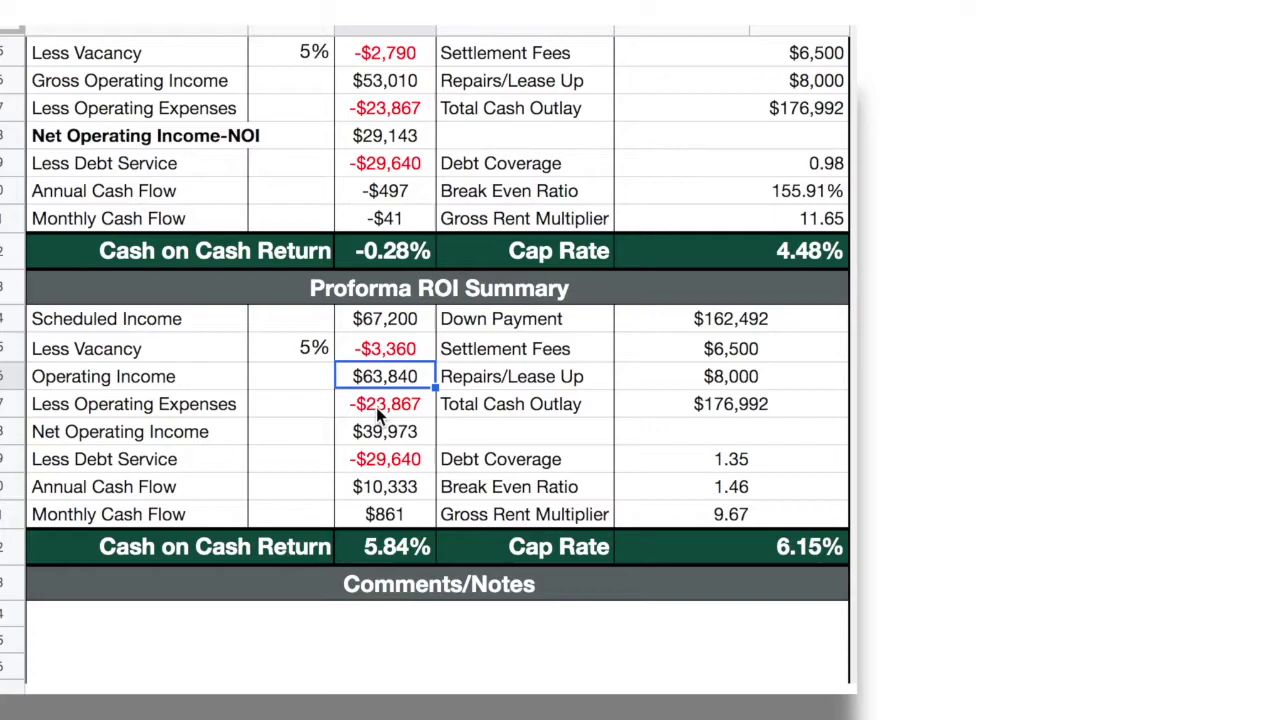
left_click(378, 410)
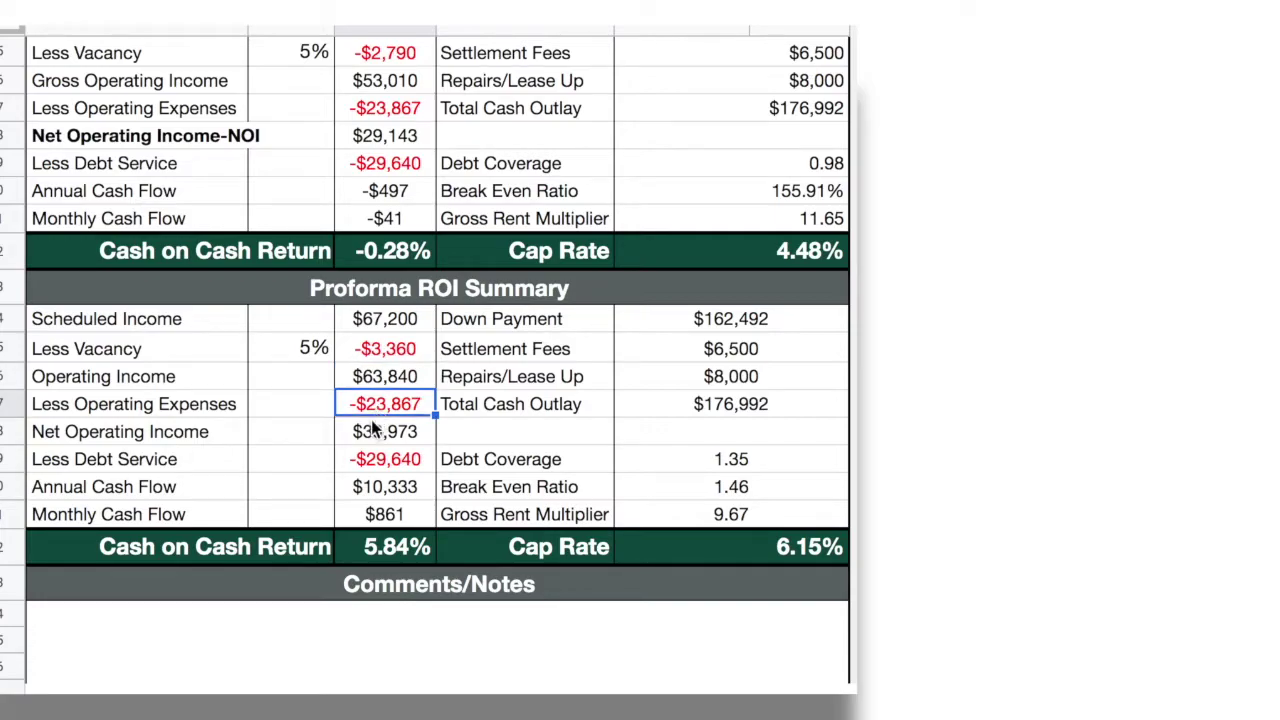
left_click(370, 437)
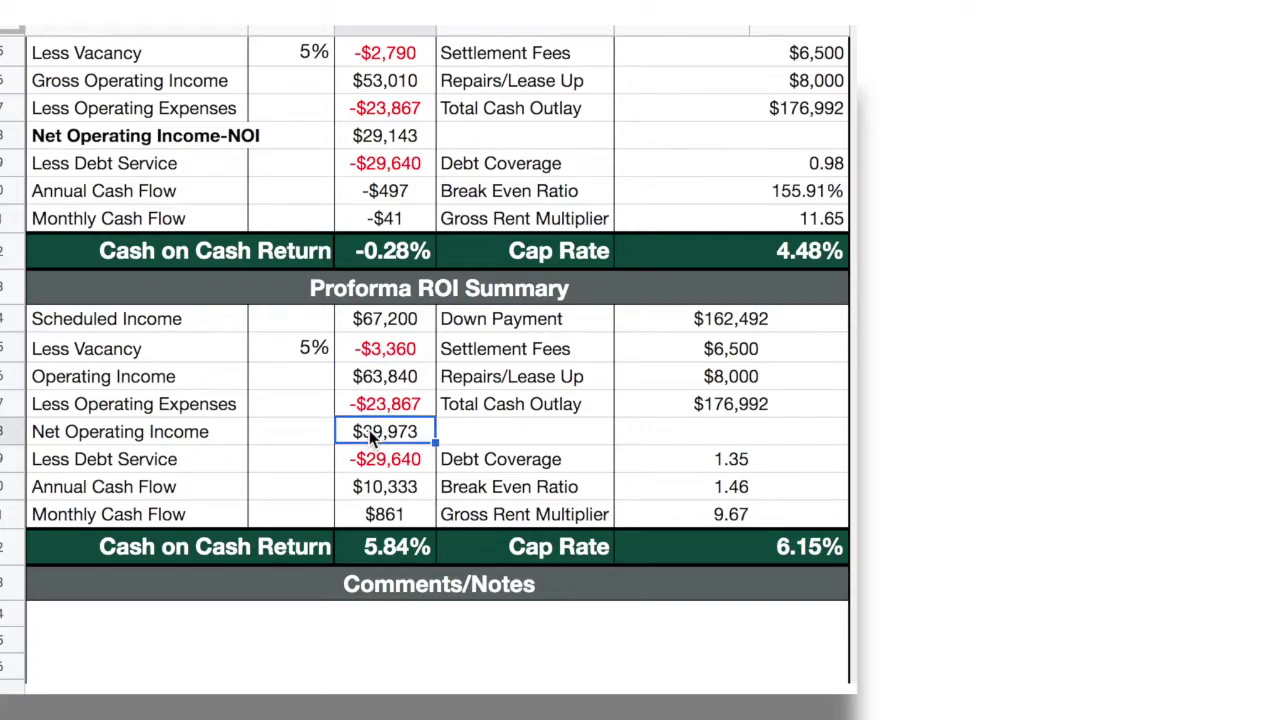
Copy the current NOI label's bold formatting onto the Proforma Net Operating Income label and append "-NOI" to its text
left_click(208, 141)
key("ctrl+c")
left_click(163, 433)
key("ctrl+alt+v")
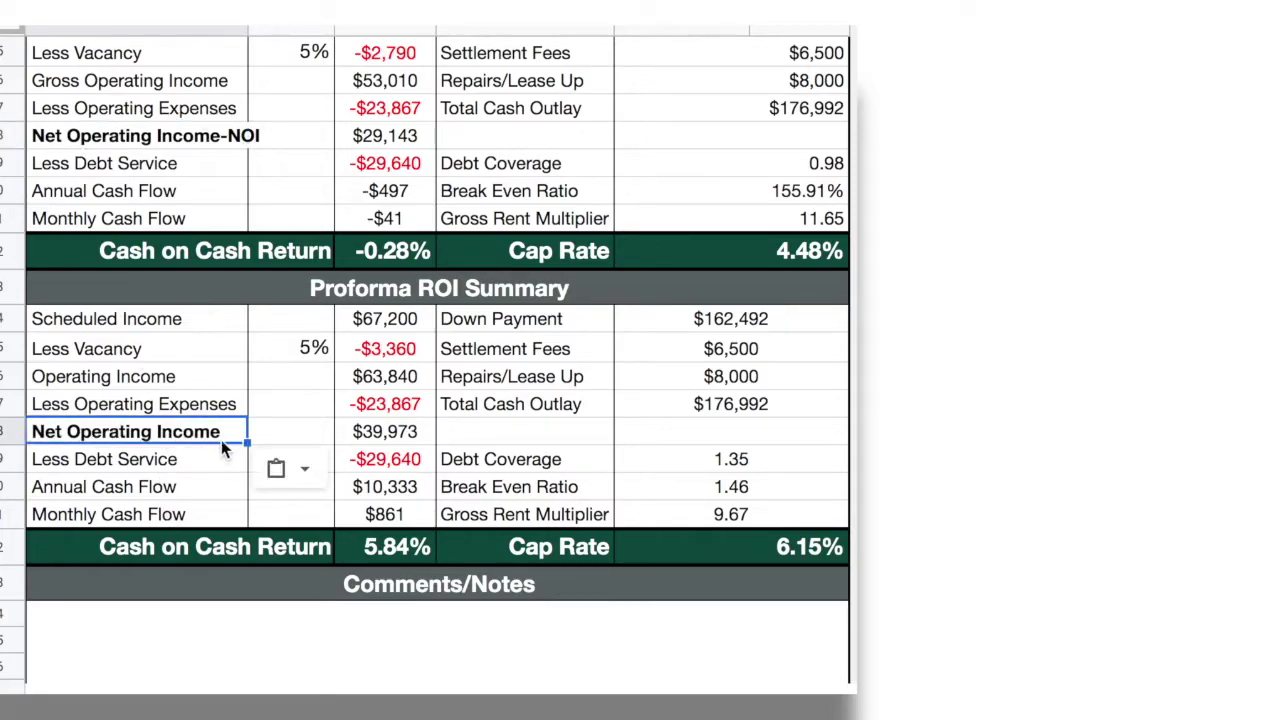
key("Return")
type("-NOI")
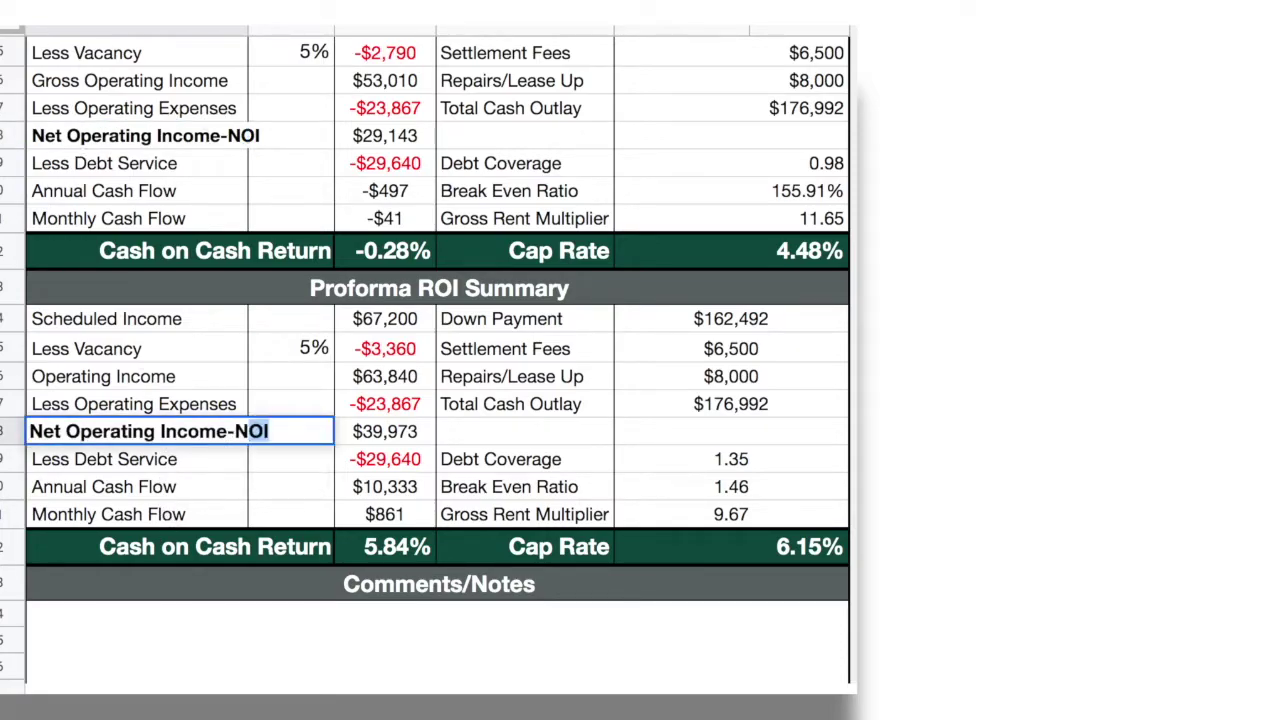
key("Return")
Inspect the Proforma Cash on Cash Return formula alongside the annual cash flow, monthly cash flow and Total Cash Outlay
left_click(389, 486)
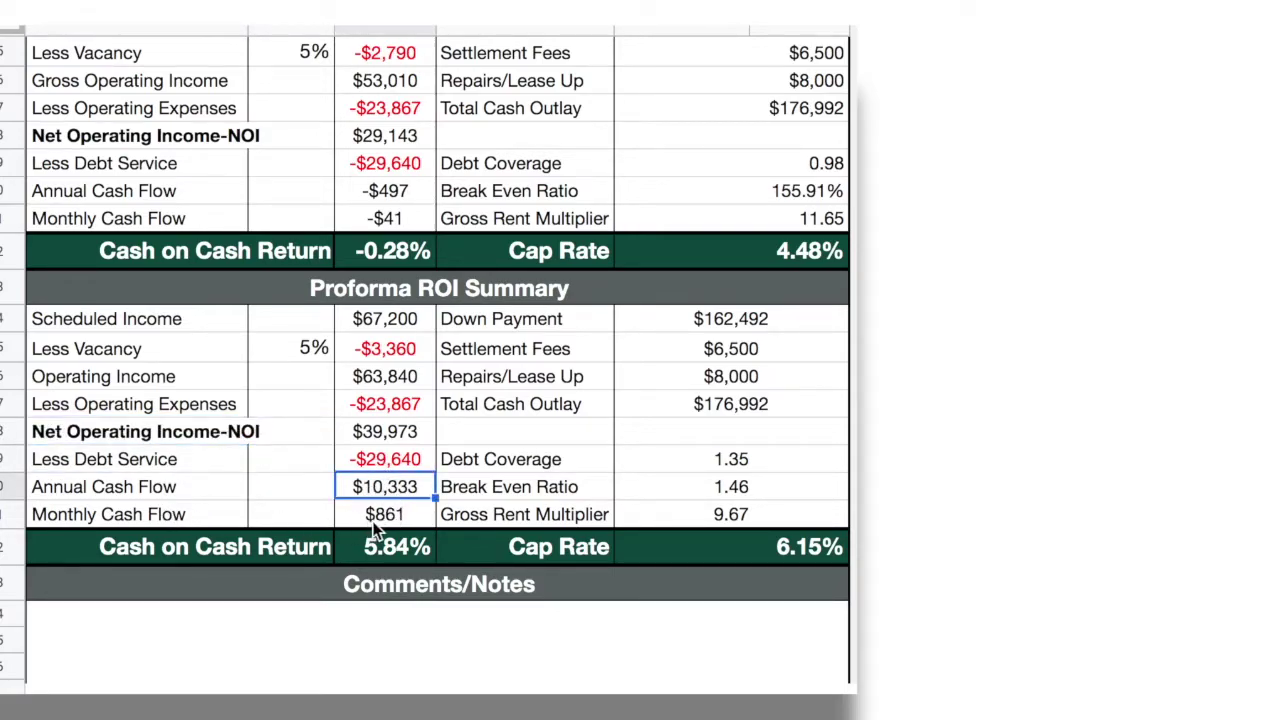
left_click(374, 523)
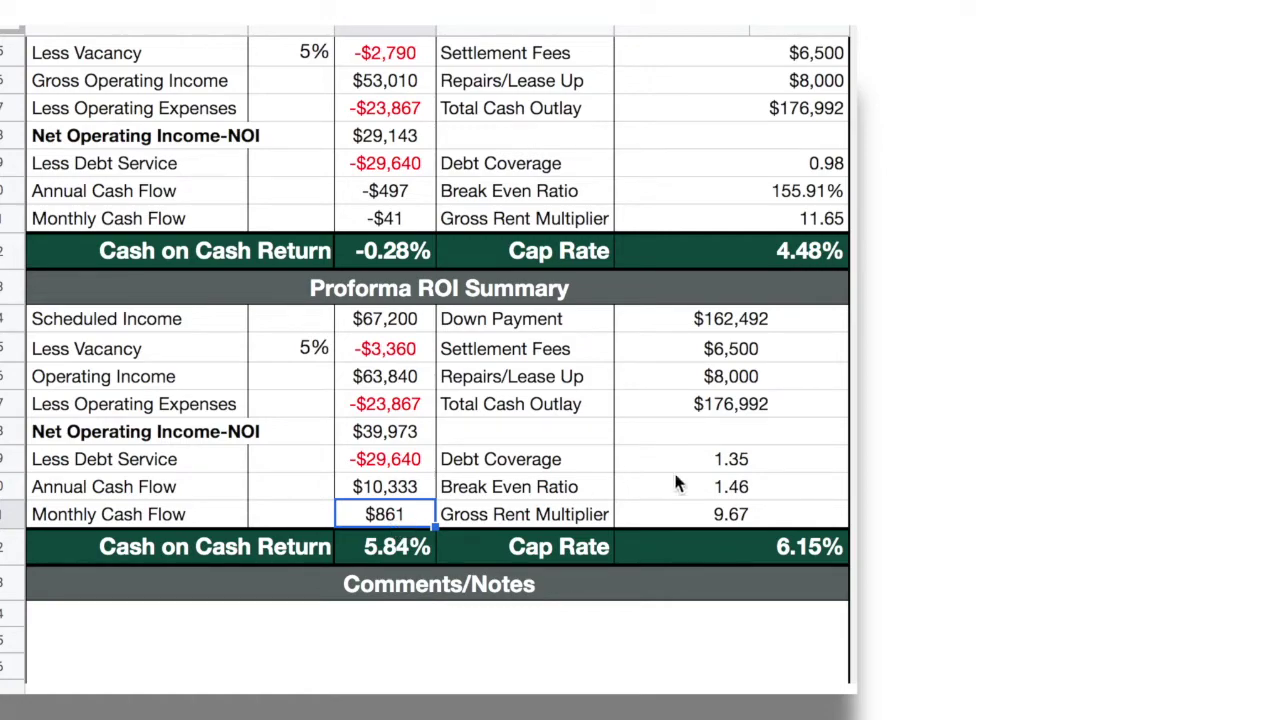
left_click(686, 405)
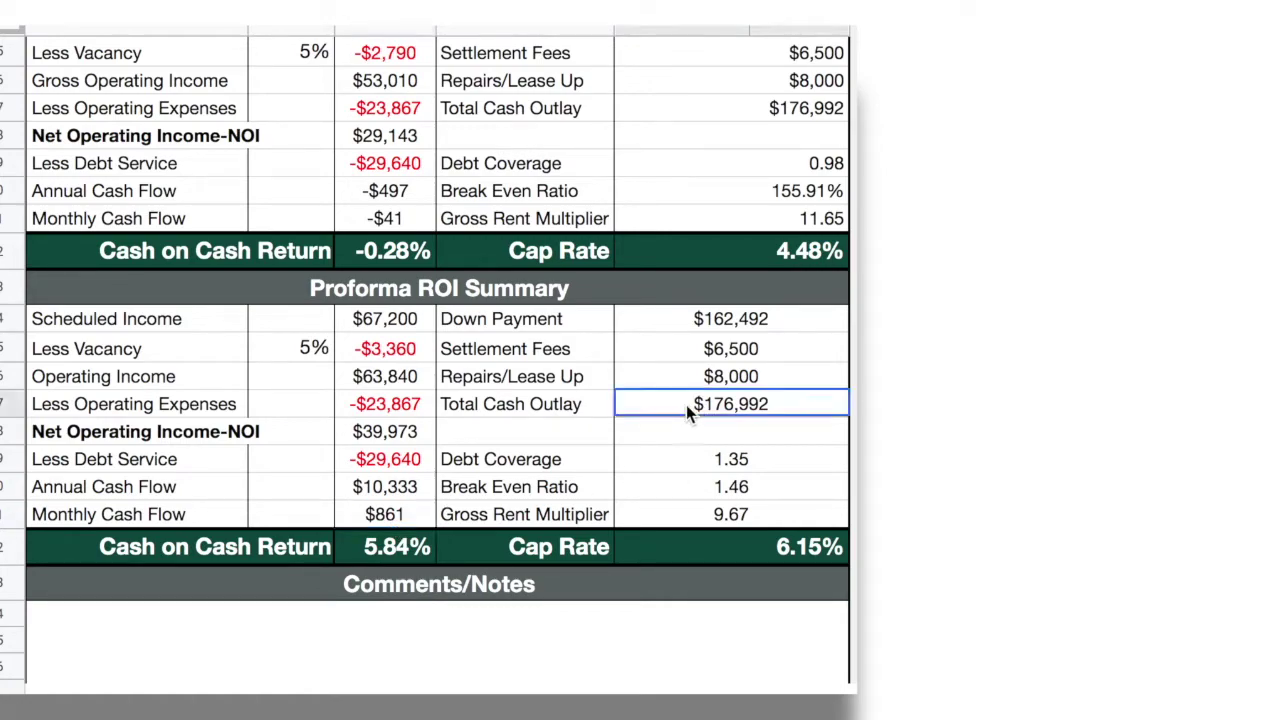
left_click(400, 547)
double_click(398, 548)
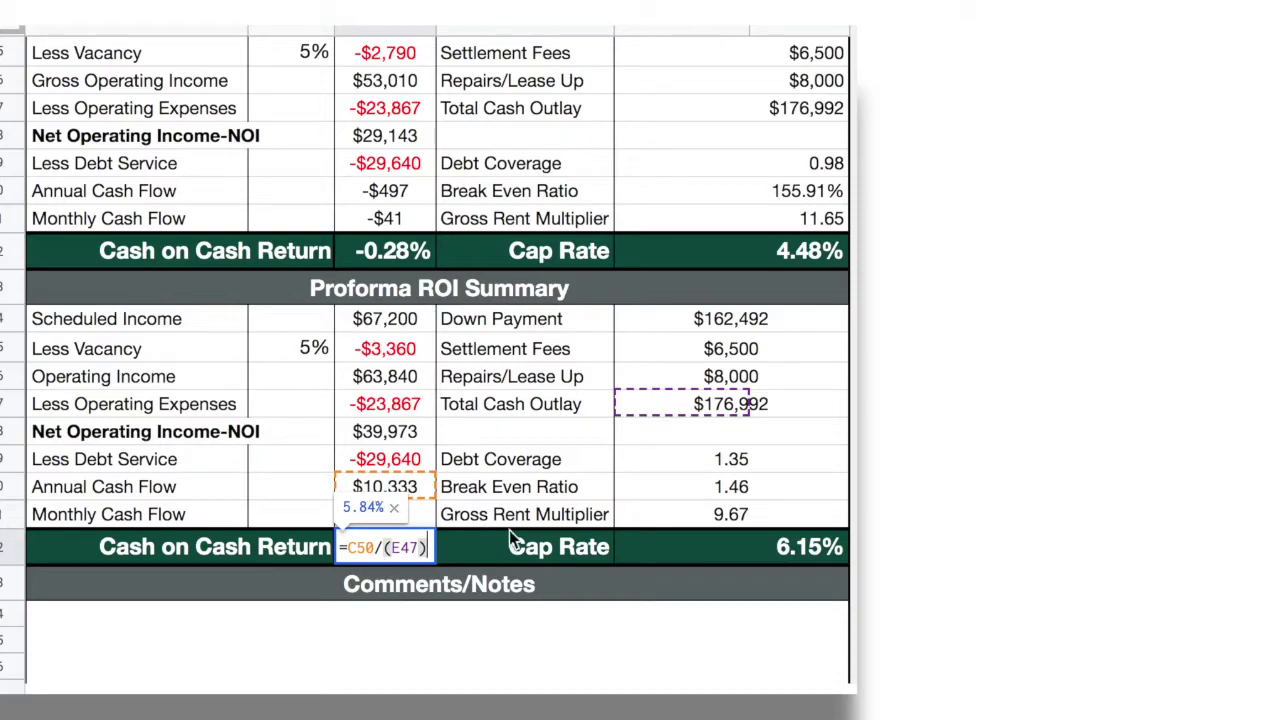
left_click(495, 471)
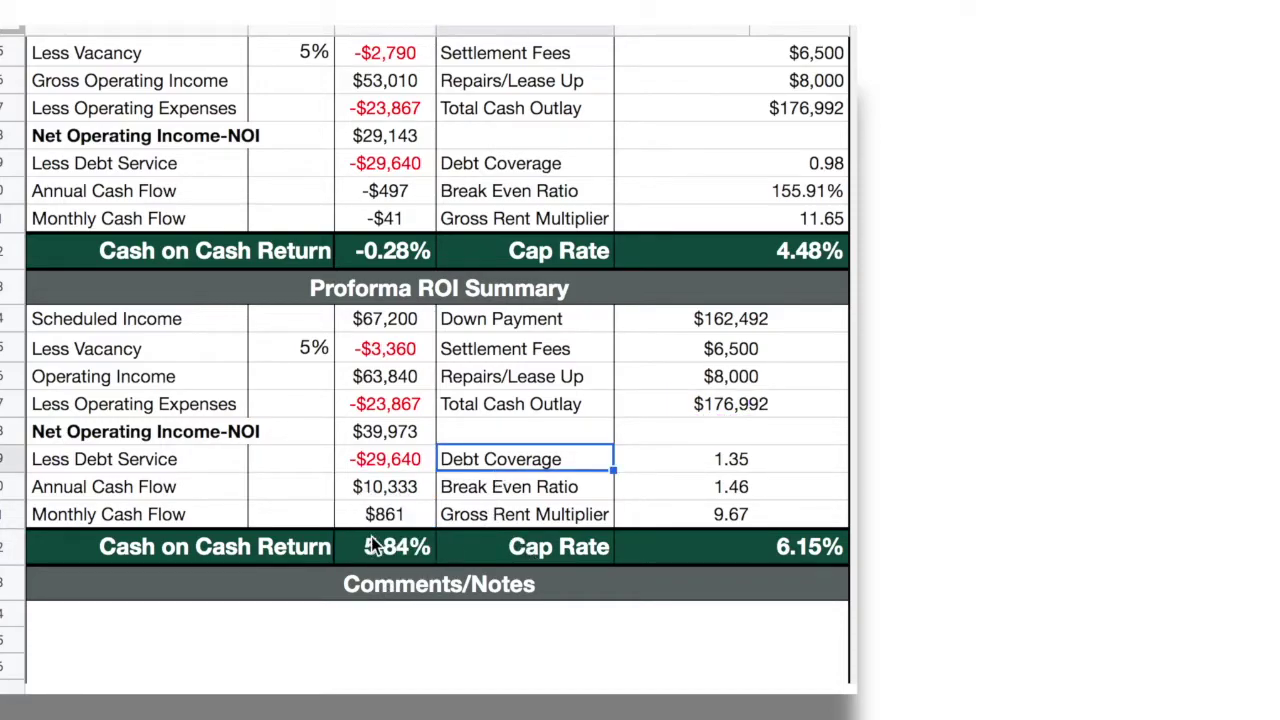
left_click(372, 540)
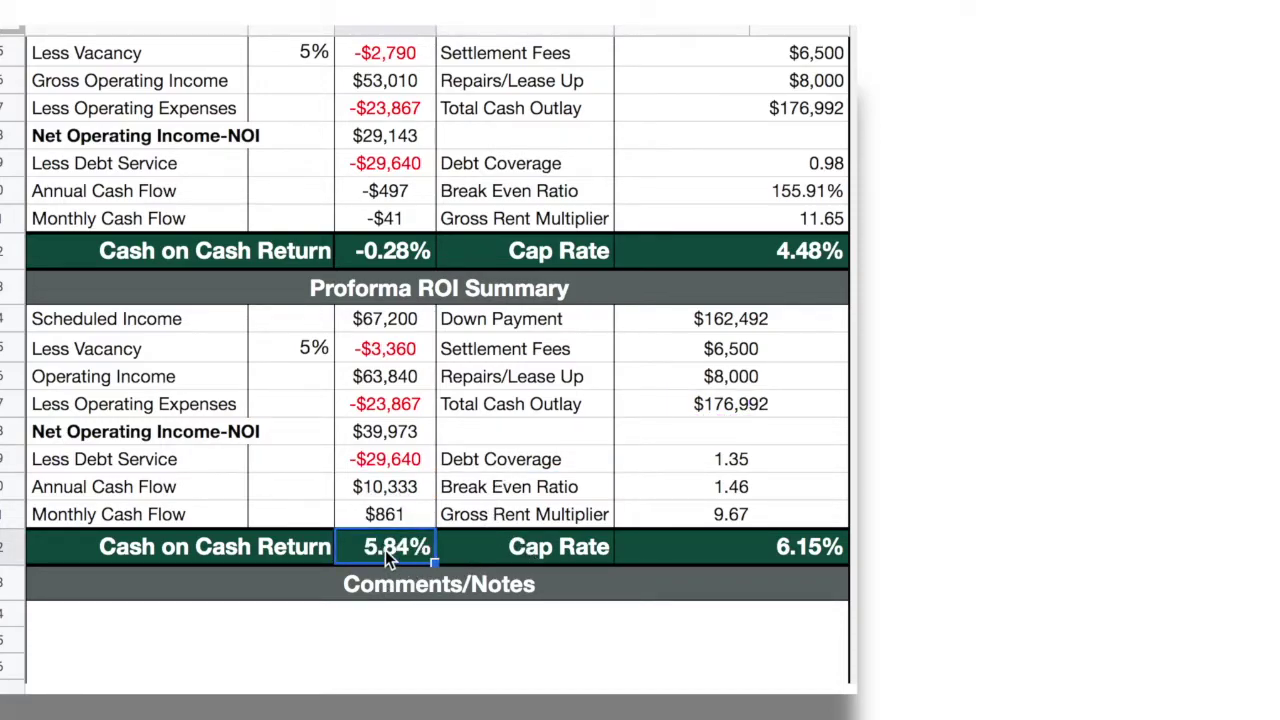
Review the Proforma Cap Rate and Debt Coverage against the rents in the unit table and the Current ROI Summary
scroll(385, 552, "down", 2)
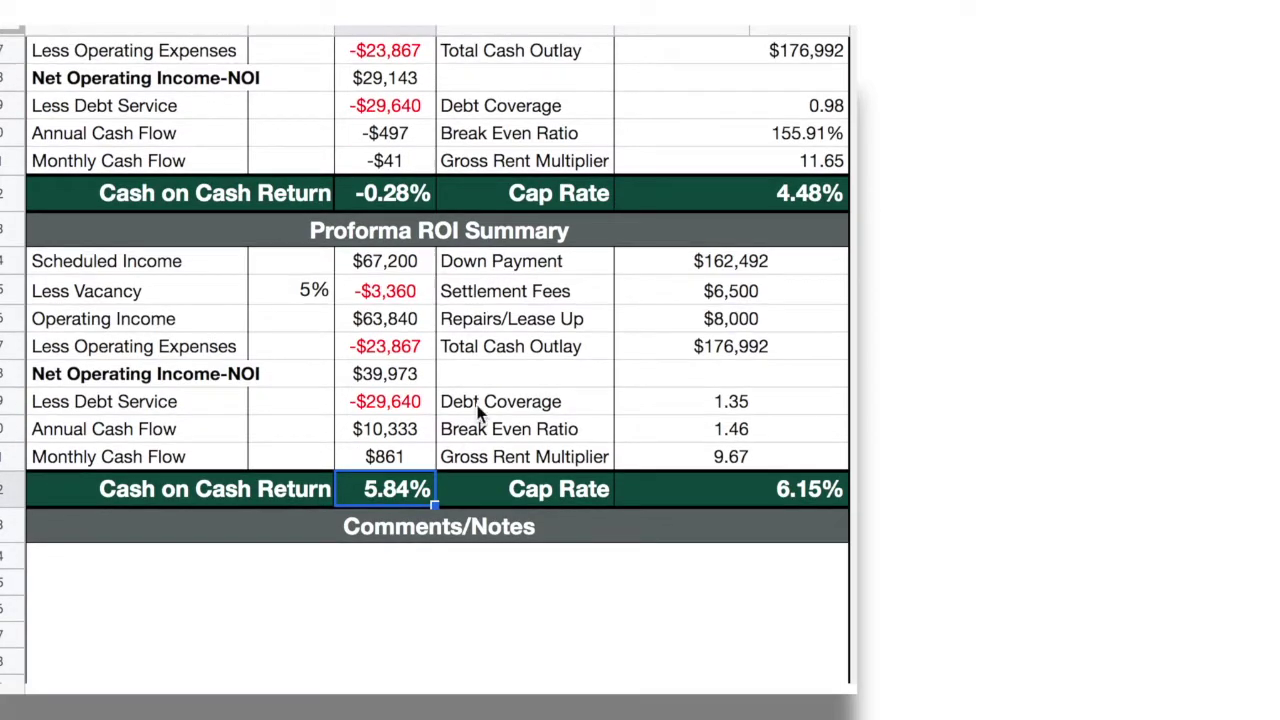
left_click(784, 496)
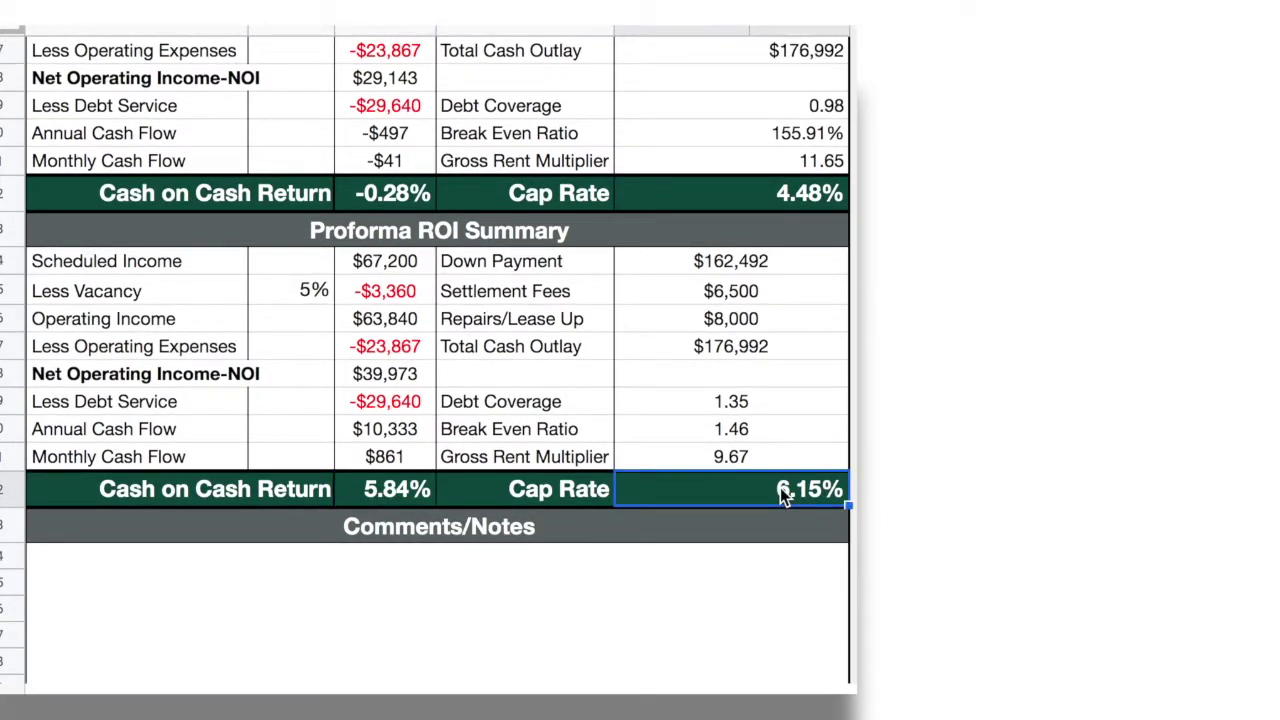
left_click(548, 410)
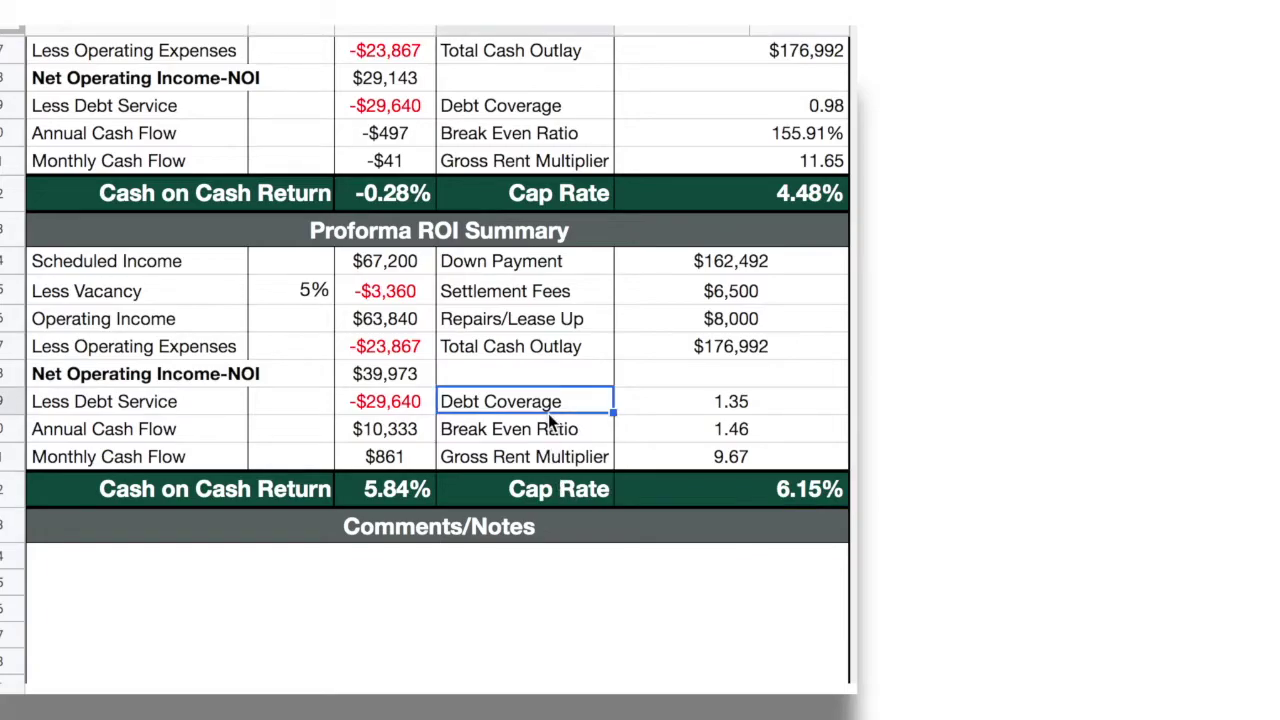
scroll(548, 413, "down", 4)
scroll(548, 418, "up", 15)
scroll(548, 413, "up", 6)
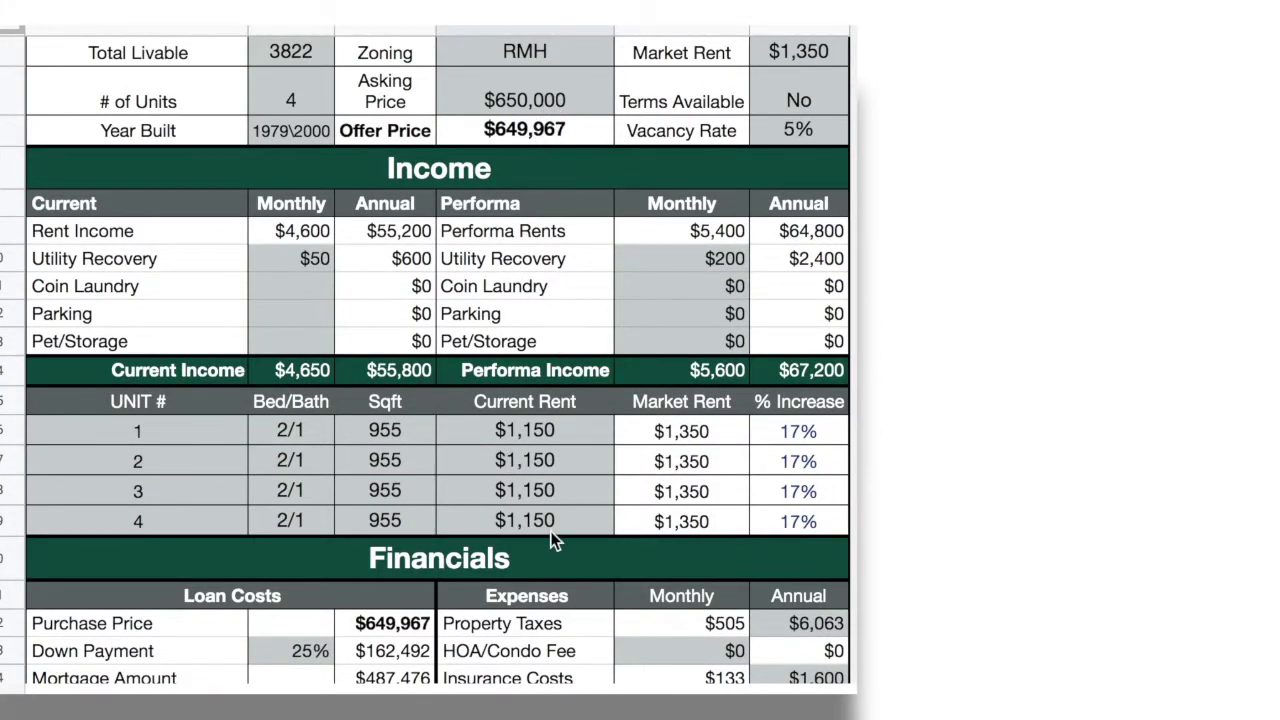
scroll(551, 540, "down", 16)
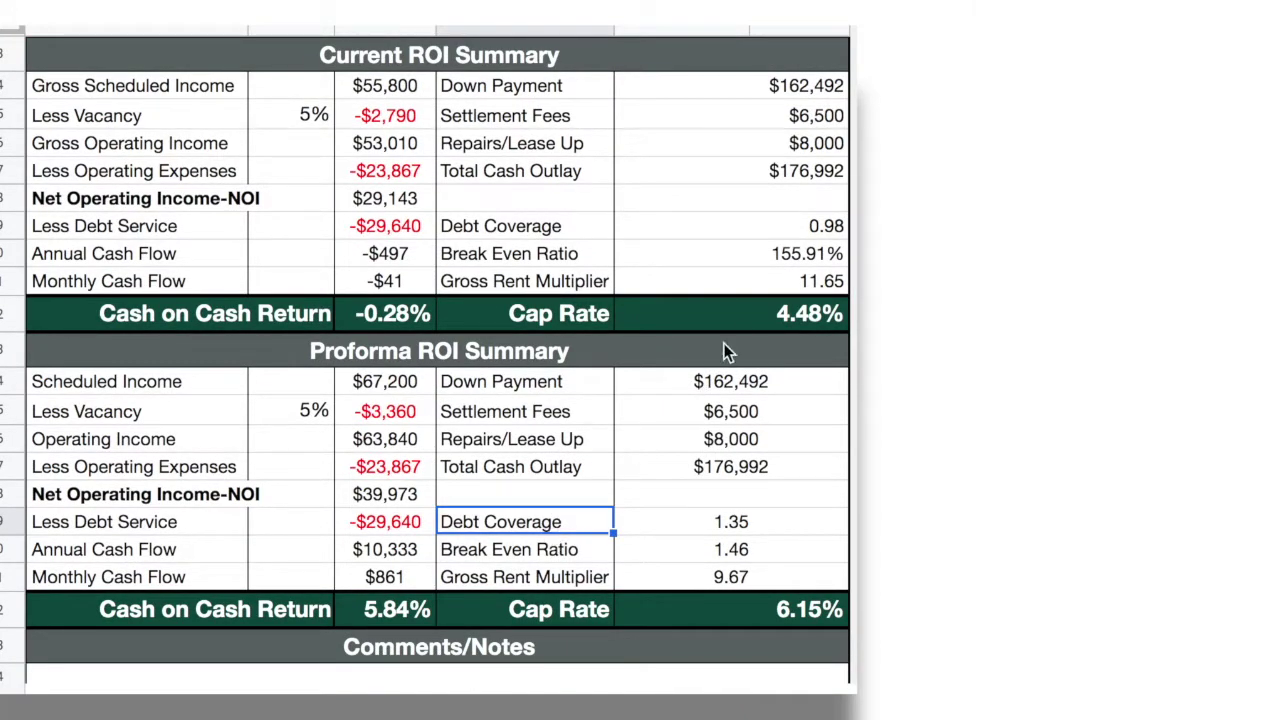
left_click(805, 612)
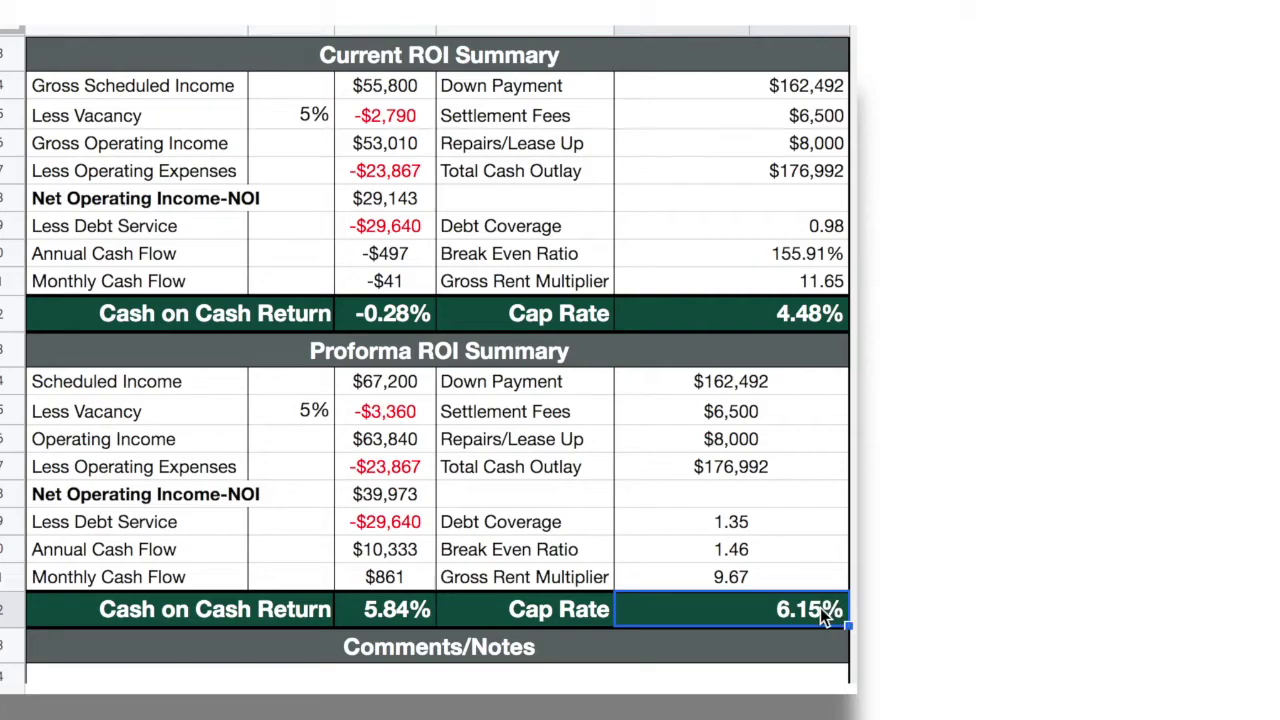
Set the Cap Rate in the Suggested Offer row below the comments to 6.5%
scroll(820, 615, "down", 5)
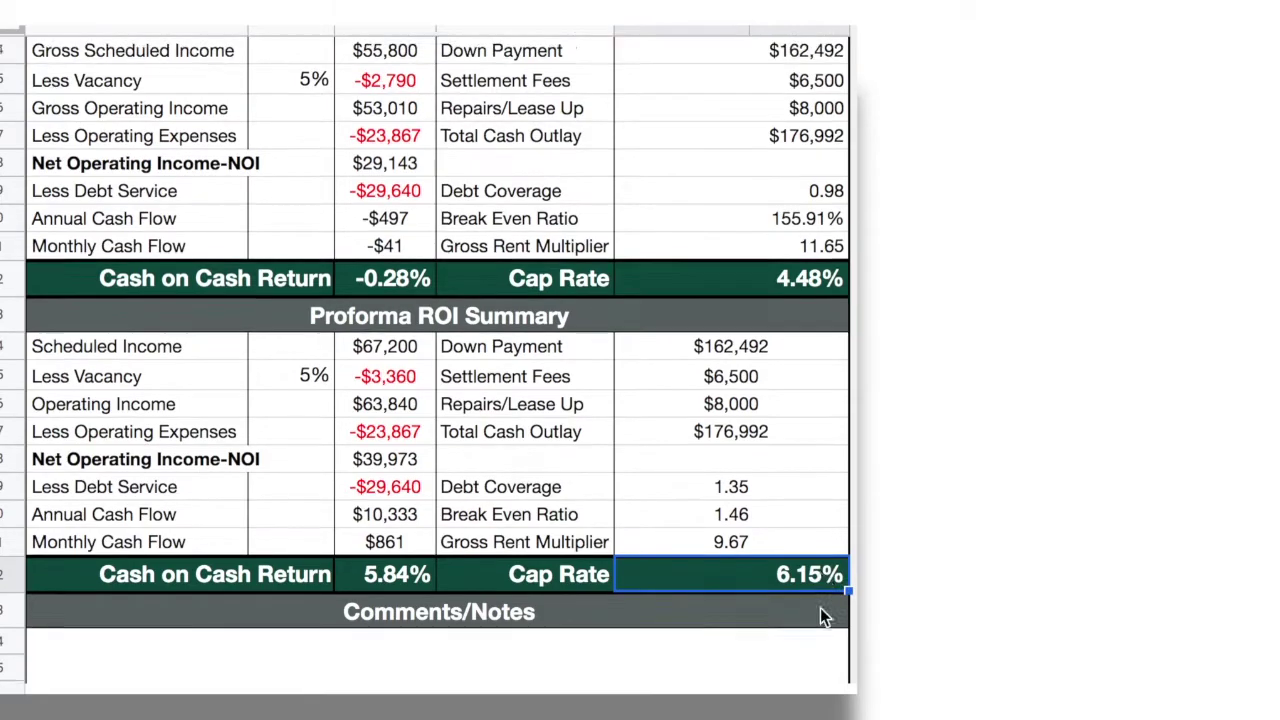
left_click_drag(387, 601, 676, 605)
left_click(676, 605)
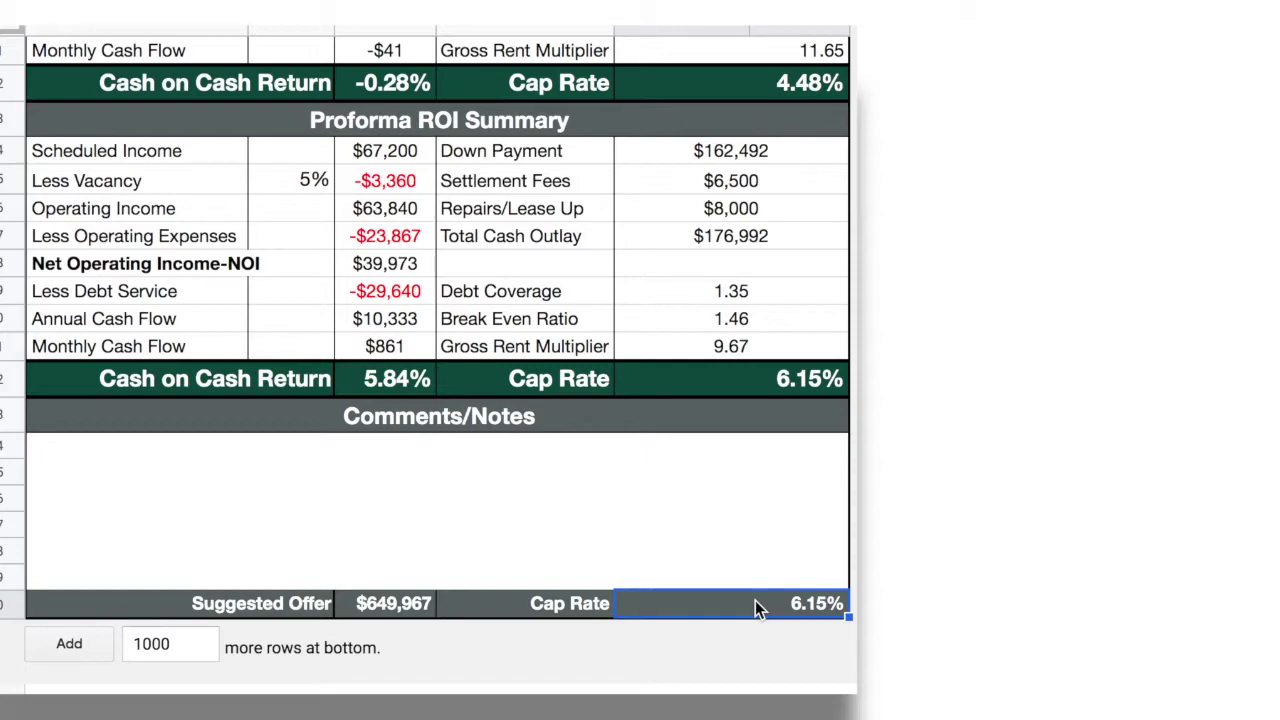
type("6.")
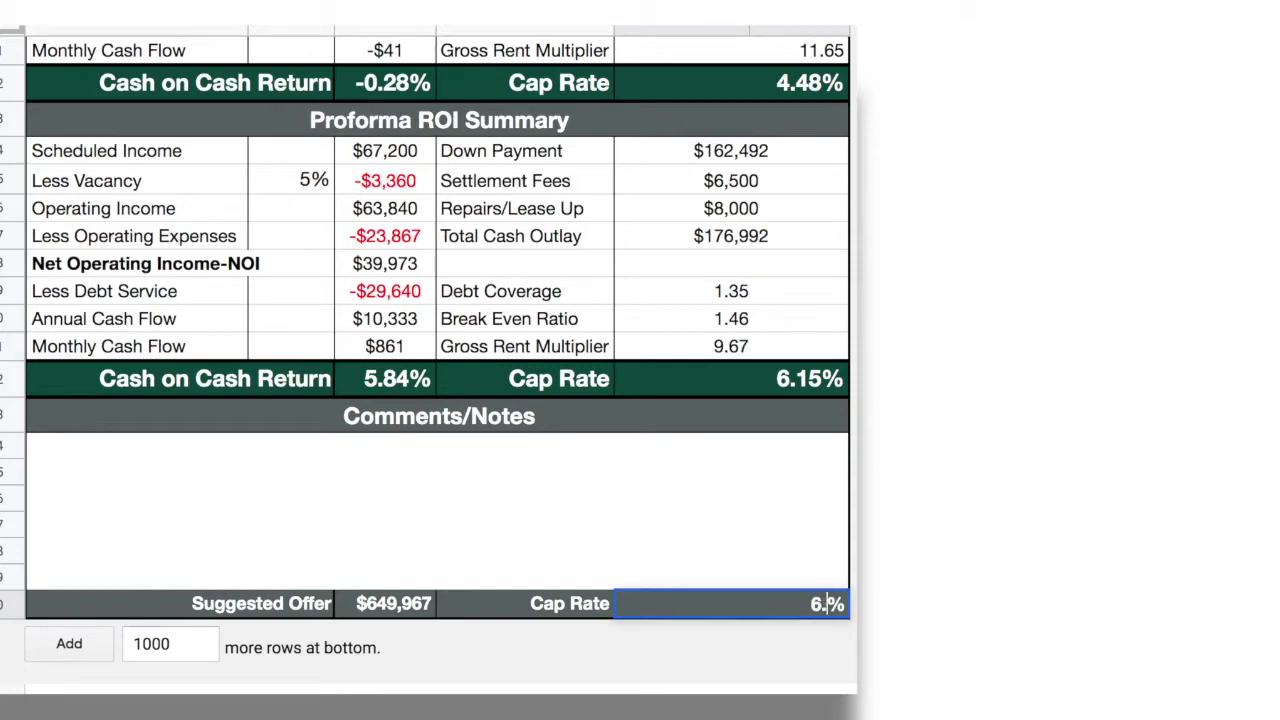
type("5")
key("Return")
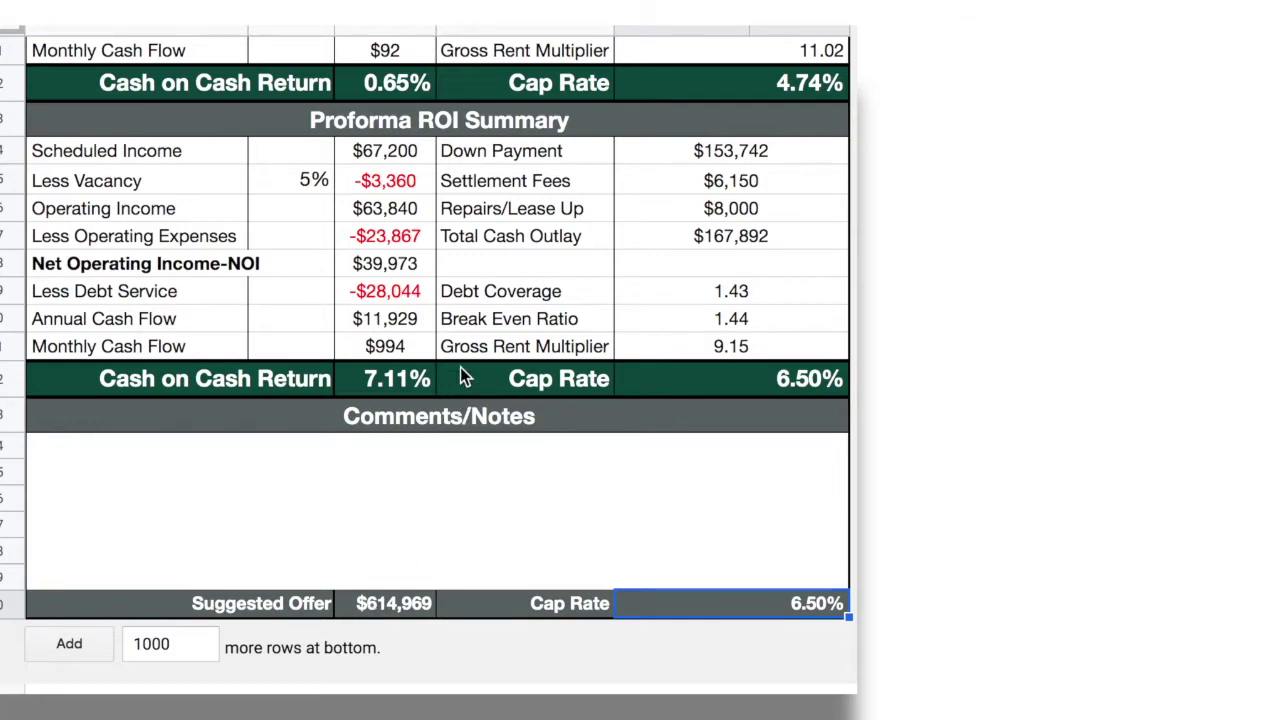
Check the Suggested Offer amount and trace it to the Offer Price and the Purchase Price under Loan Costs
scroll(460, 370, "up", 1)
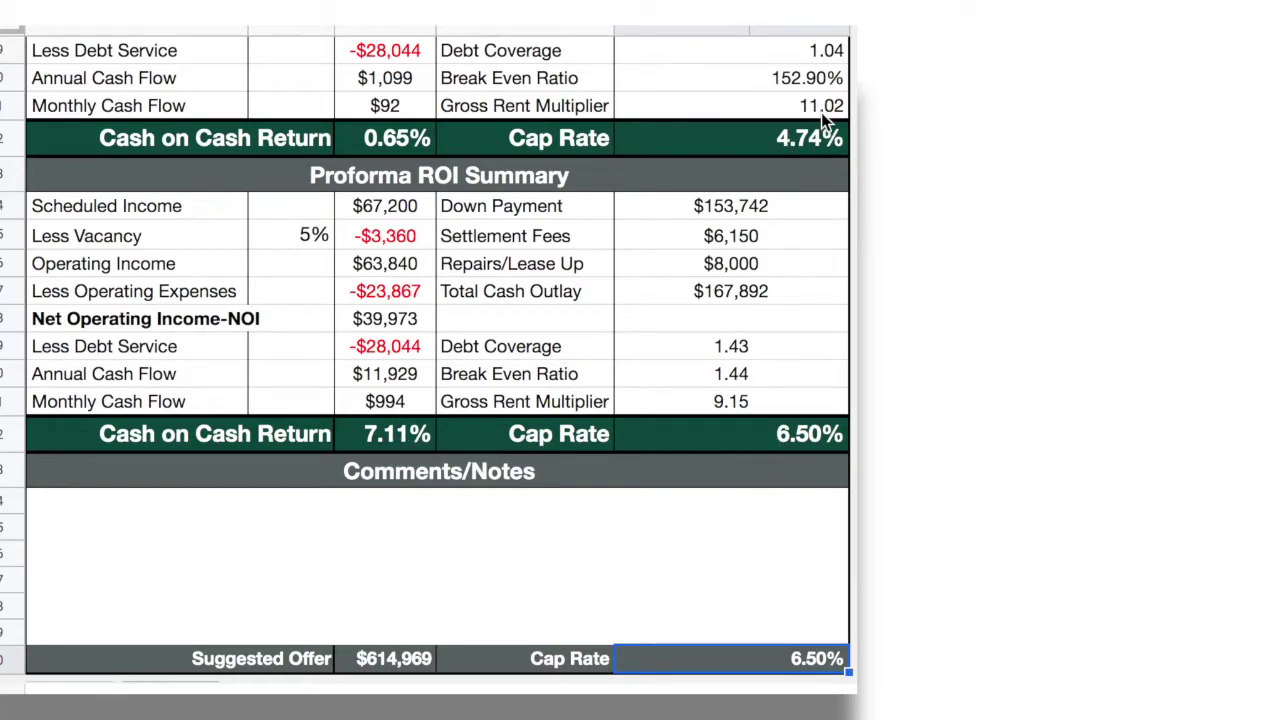
left_click(399, 664)
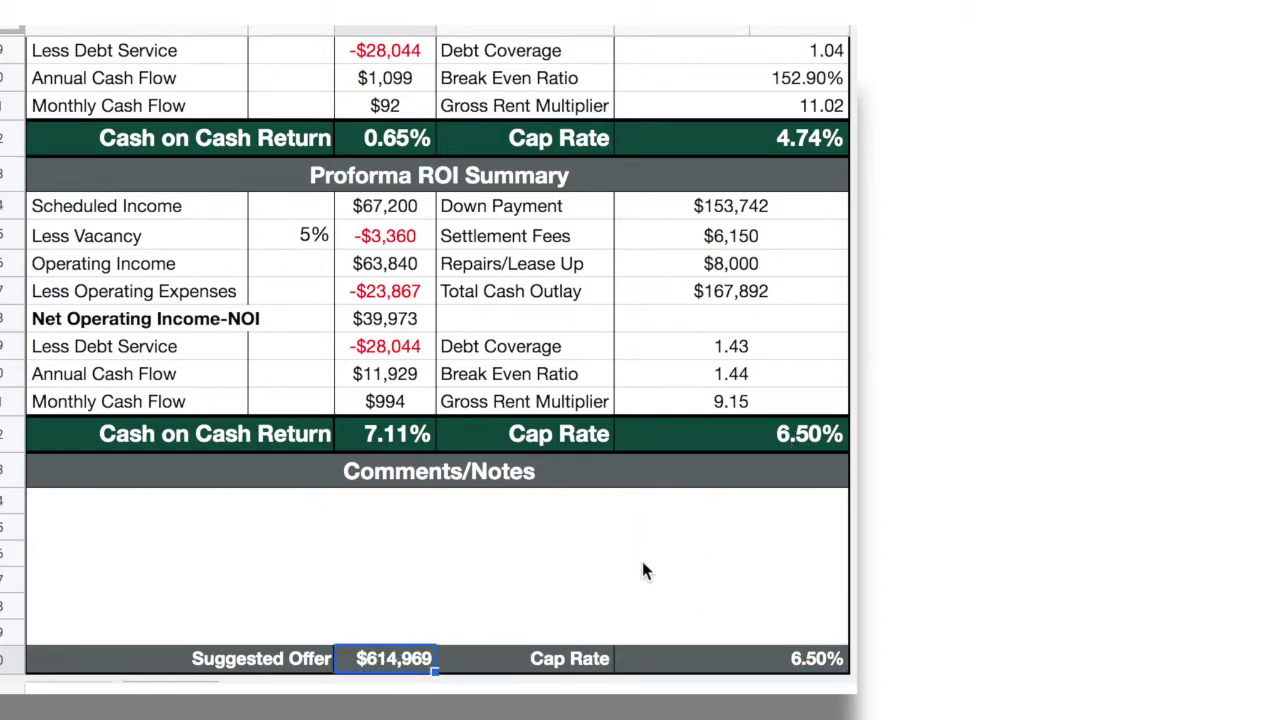
scroll(628, 466, "down", 1)
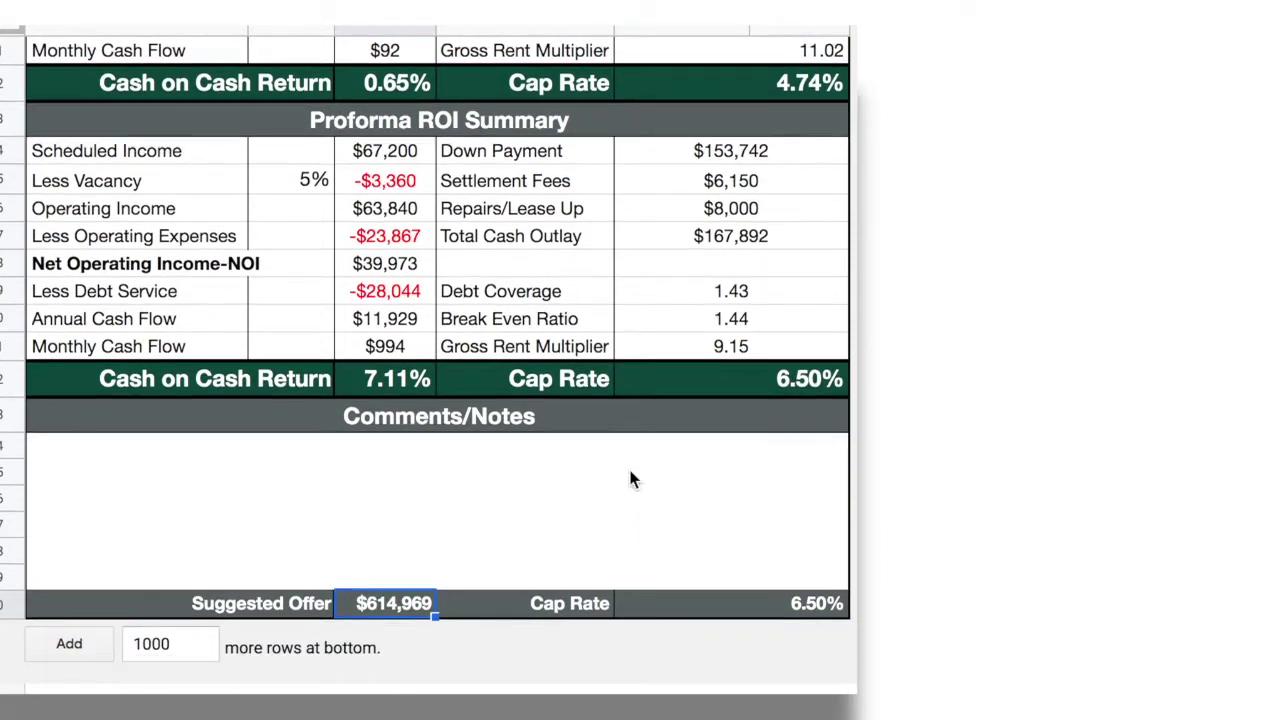
scroll(628, 466, "up", 8)
scroll(628, 466, "up", 4)
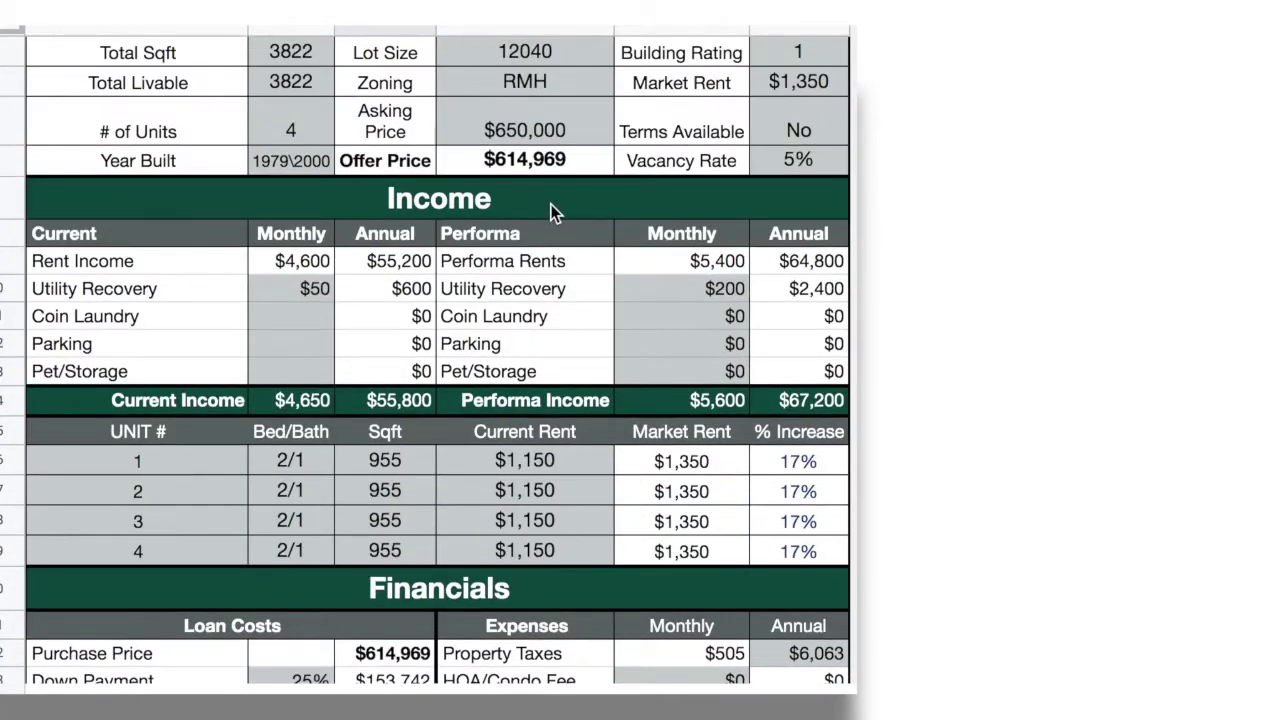
scroll(350, 540, "down", 2)
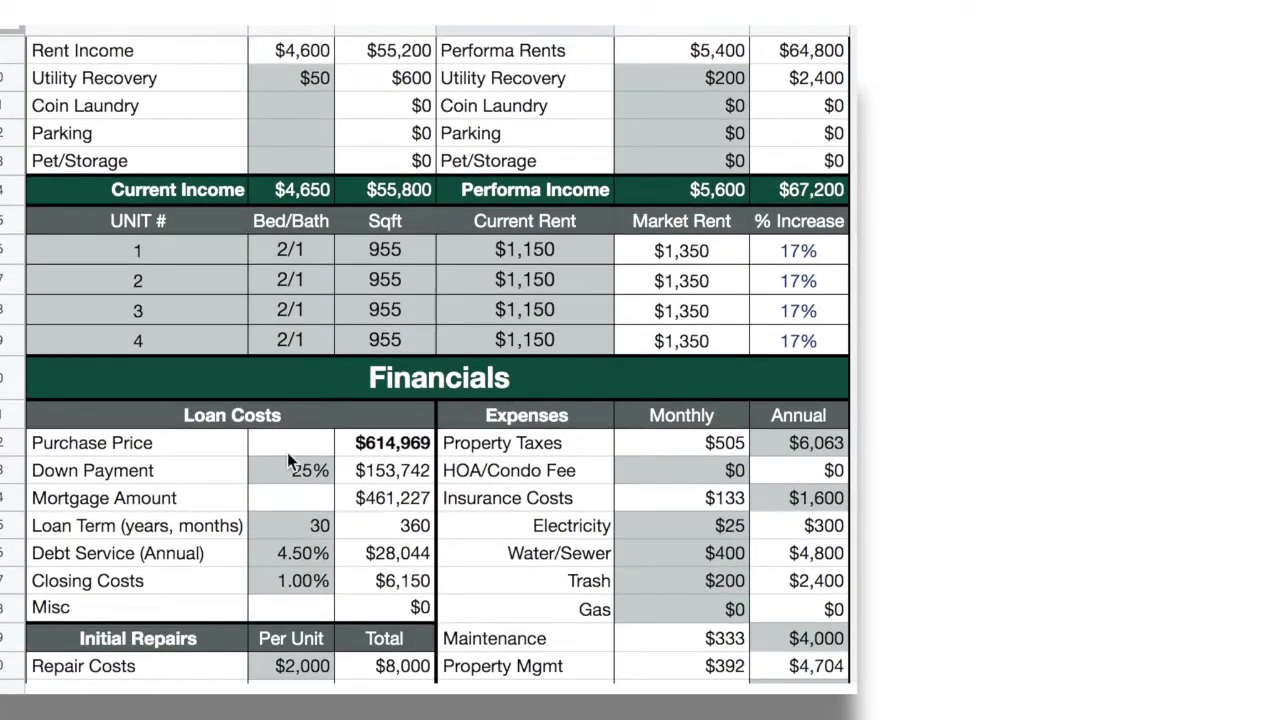
left_click(390, 446)
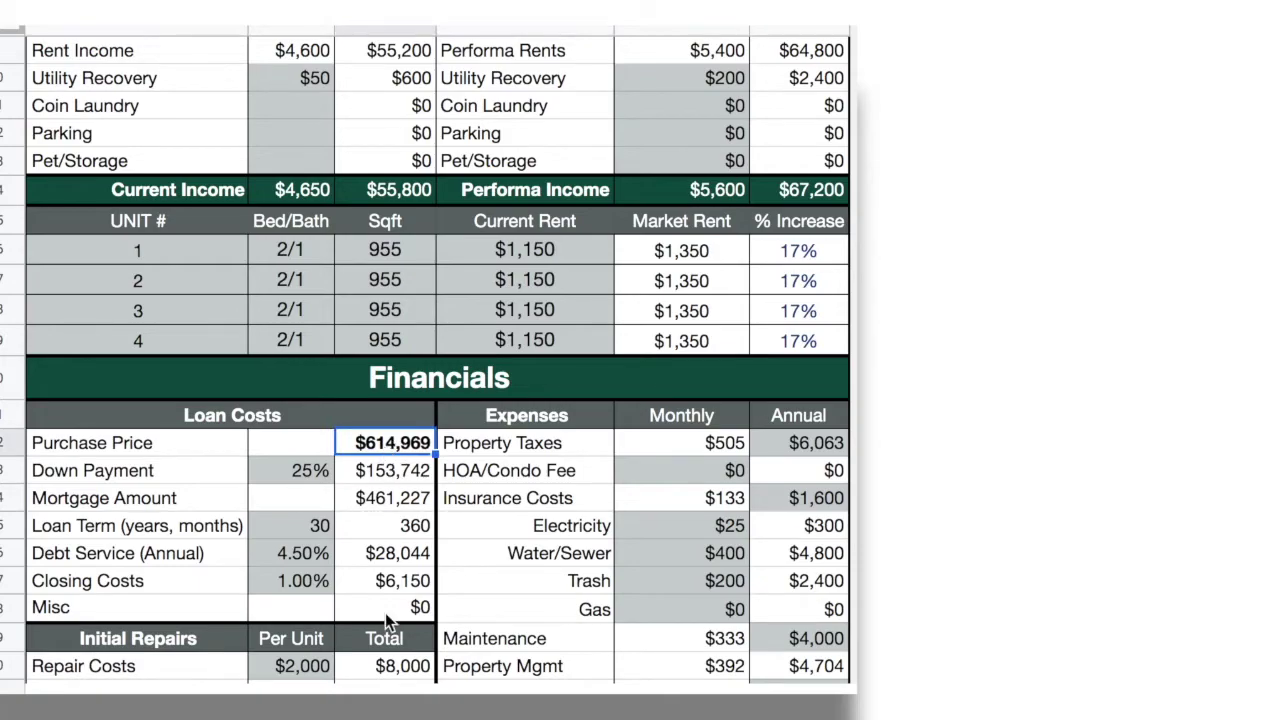
Examine the Monthly Cash Flow row in the Current ROI Summary at the reduced purchase price
scroll(386, 611, "down", 4)
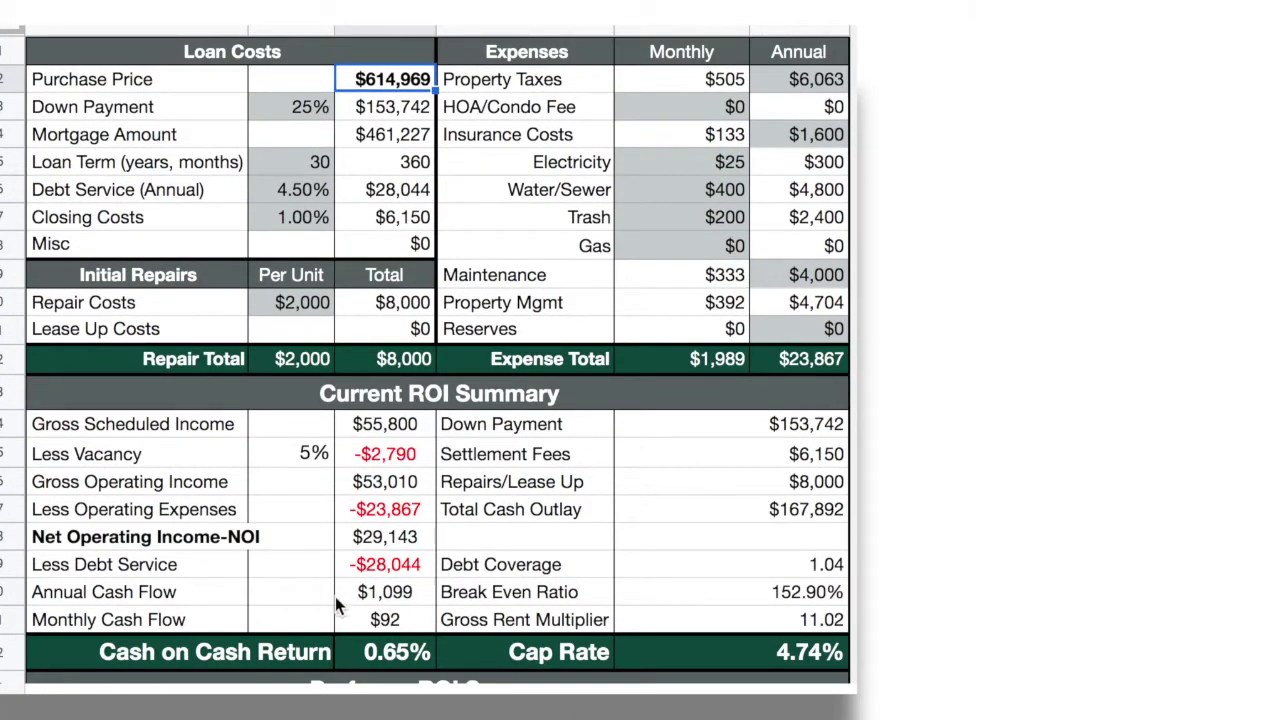
scroll(760, 588, "down", 1)
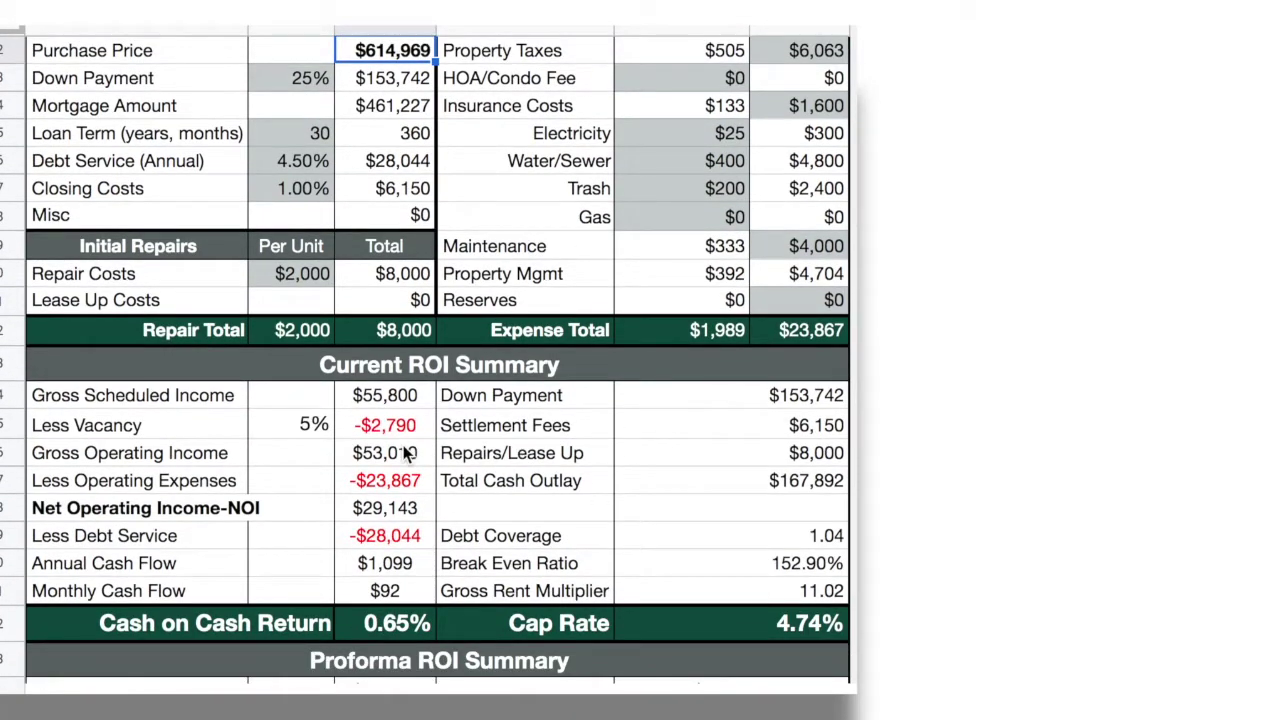
left_click(376, 596)
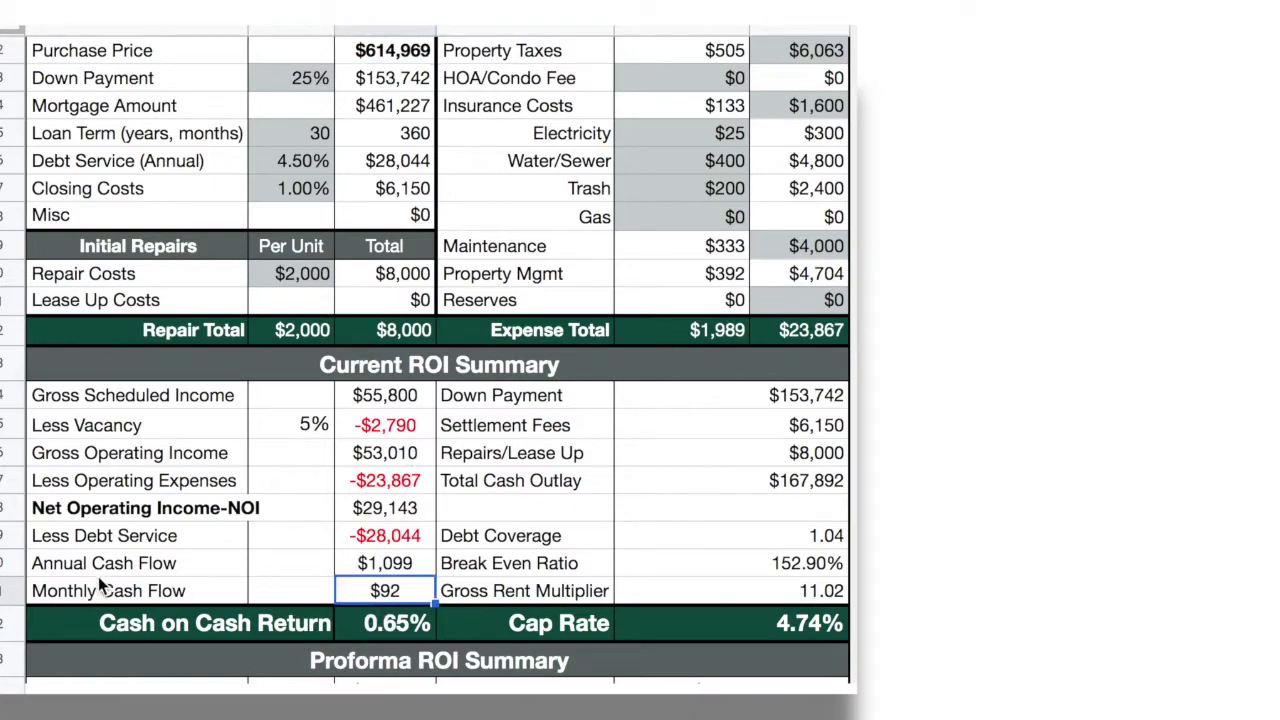
left_click(8, 591)
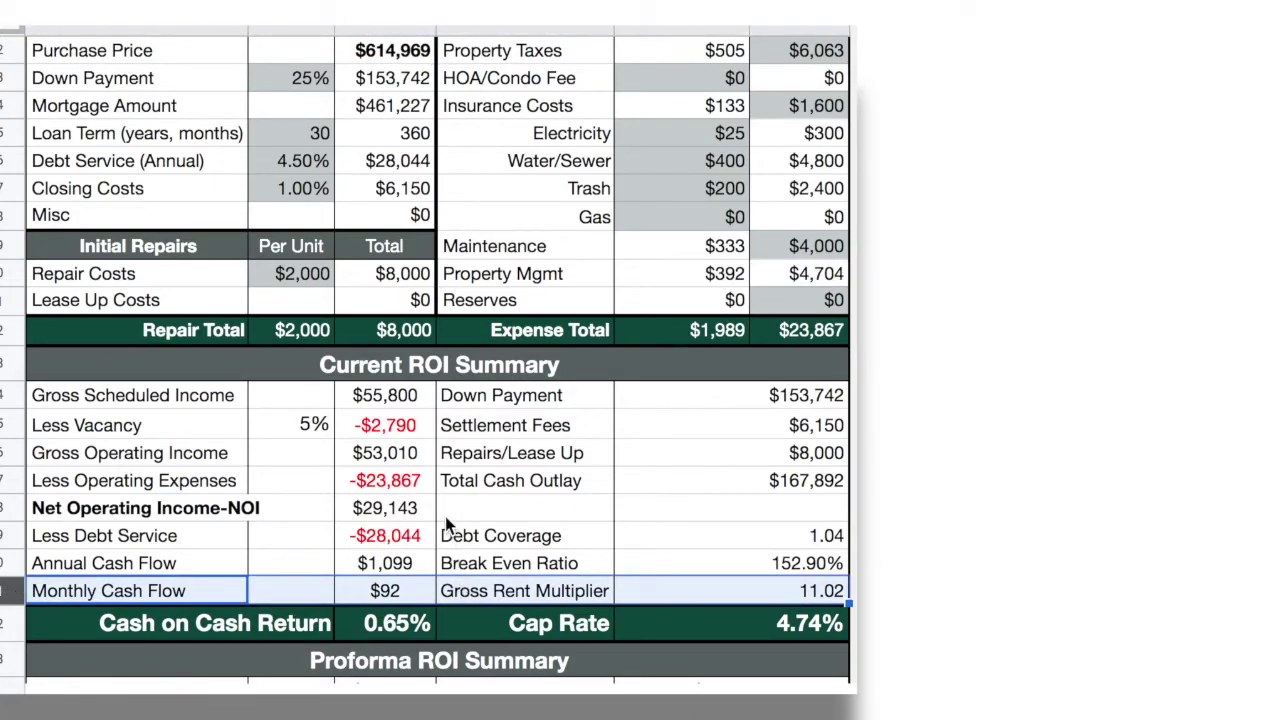
Set the Suggested Offer row's Cap Rate to 6.15% and check the Monthly Cash Flow row in the Current ROI Summary
scroll(445, 516, "down", 1)
scroll(663, 630, "down", 5)
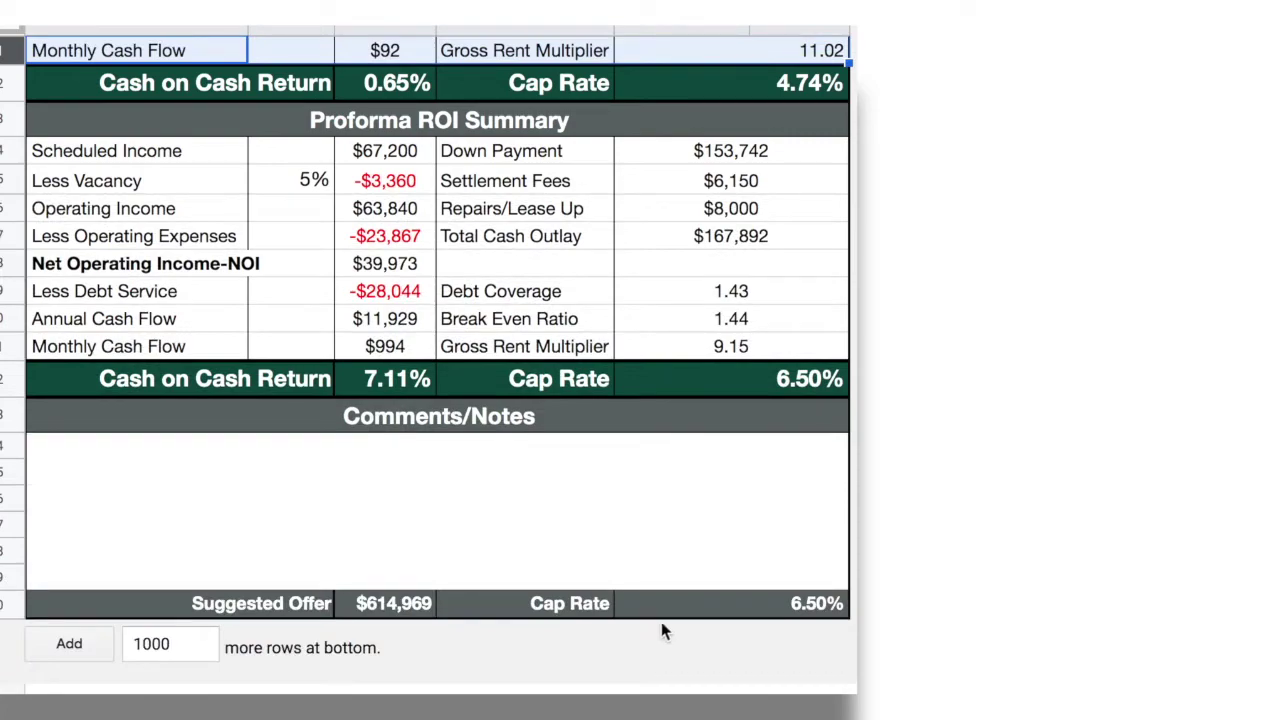
left_click(756, 600)
type(".15")
key("Return")
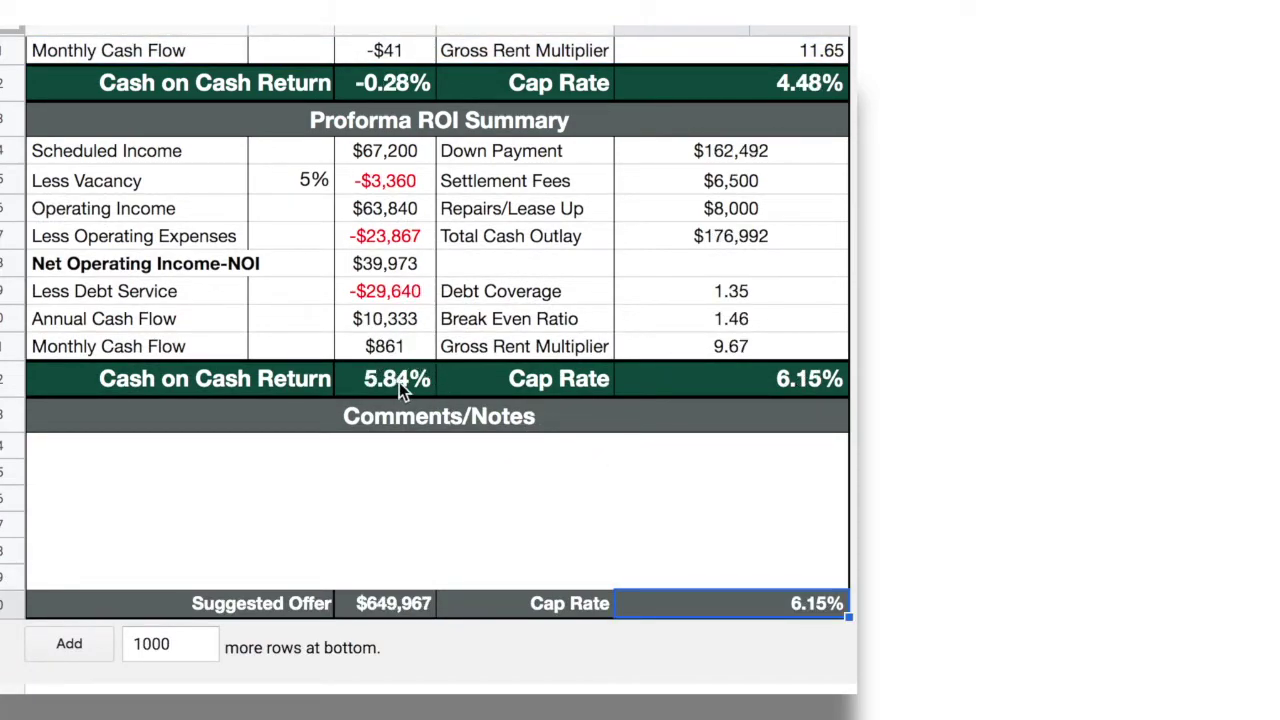
scroll(399, 382, "up", 5)
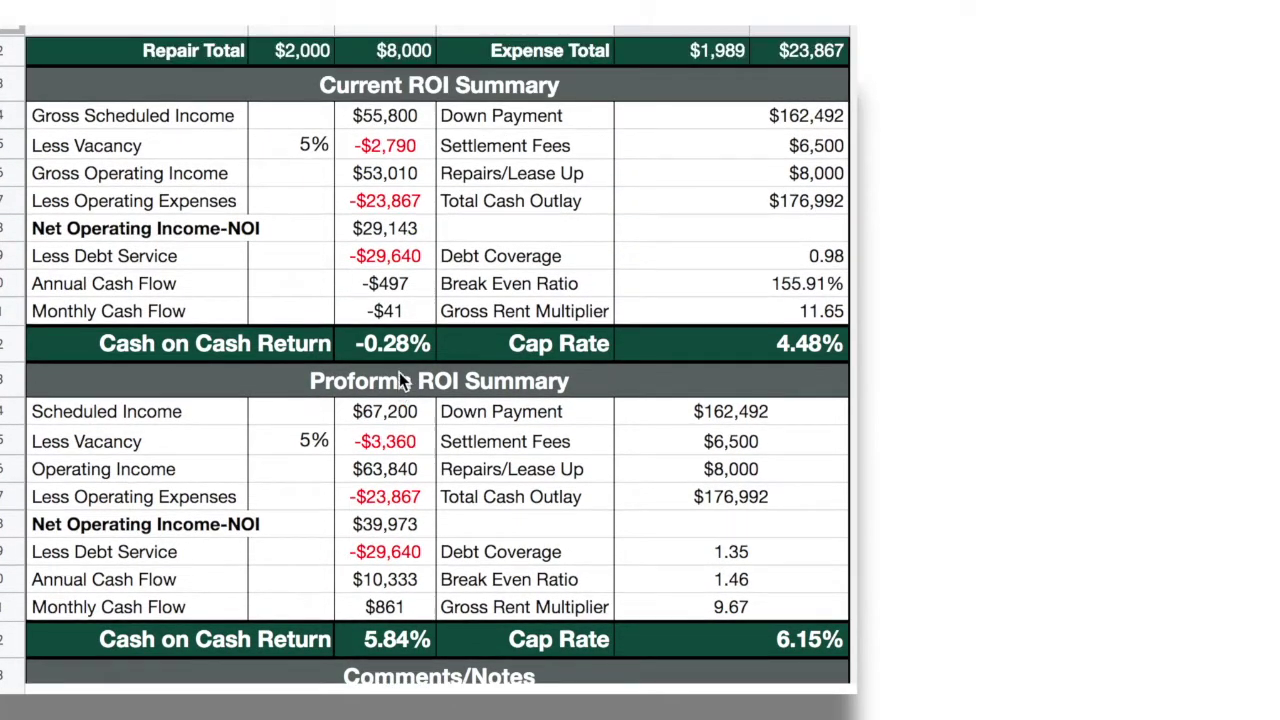
left_click(6, 311)
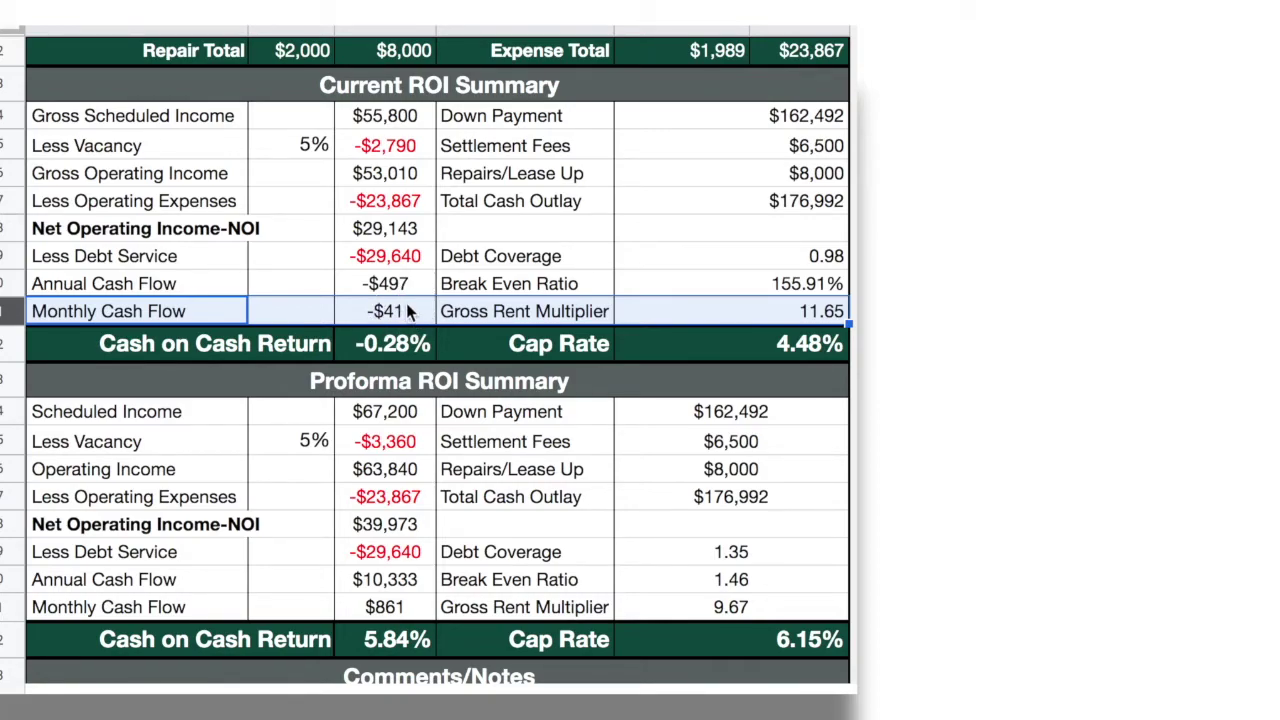
Change the Suggested Offer row's Cap Rate to 6.5% and check the monthly cash flow amount in the Current ROI Summary
scroll(560, 566, "down", 5)
left_click(708, 604)
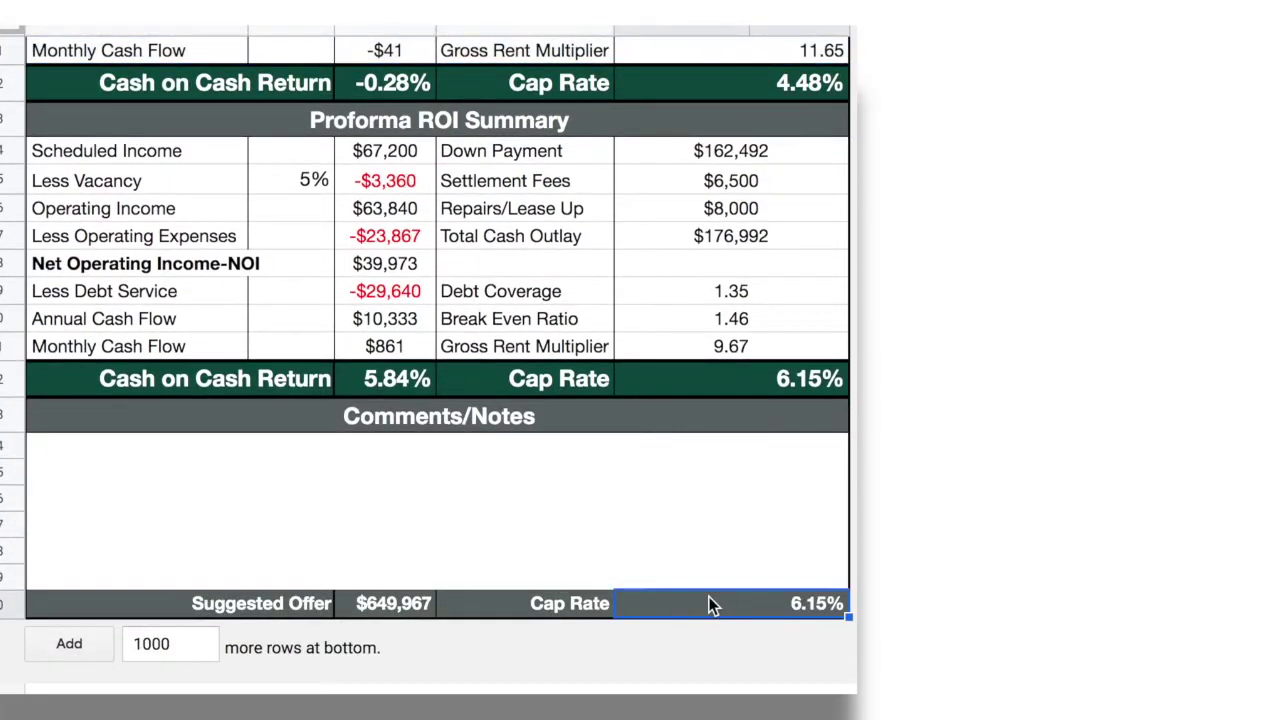
type("6.5")
key("Return")
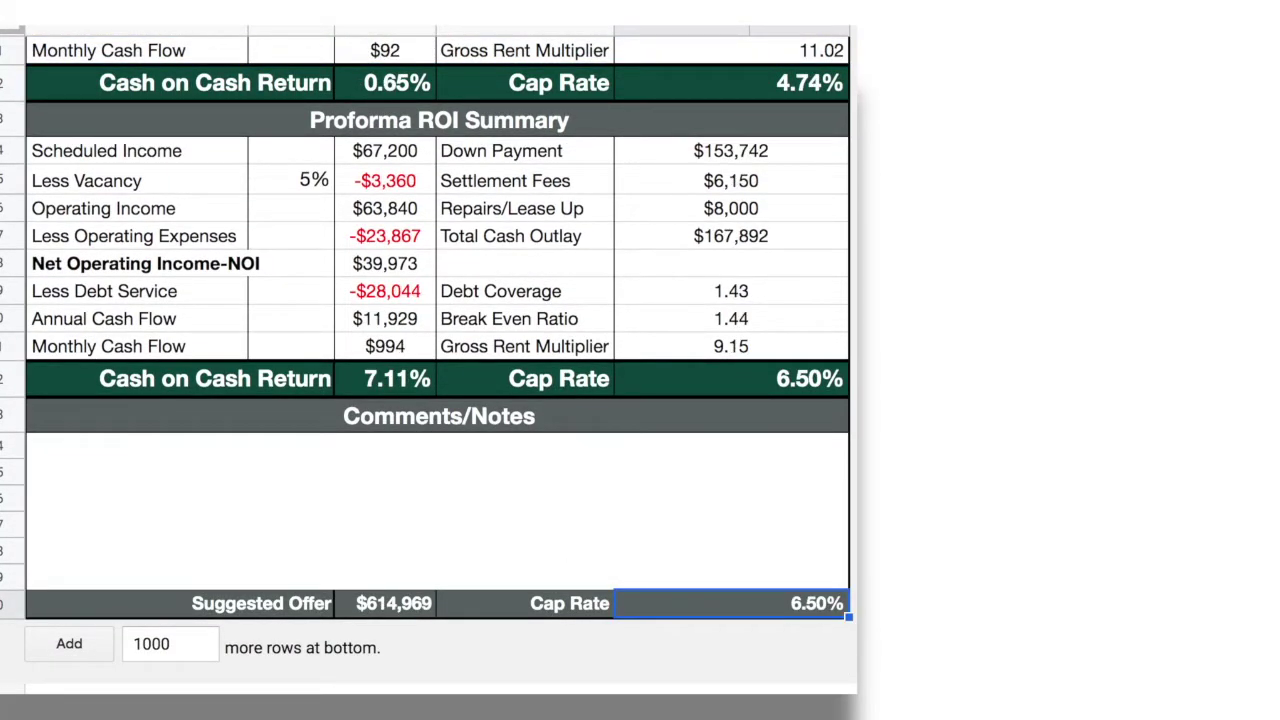
scroll(478, 329, "up", 4)
left_click(391, 245)
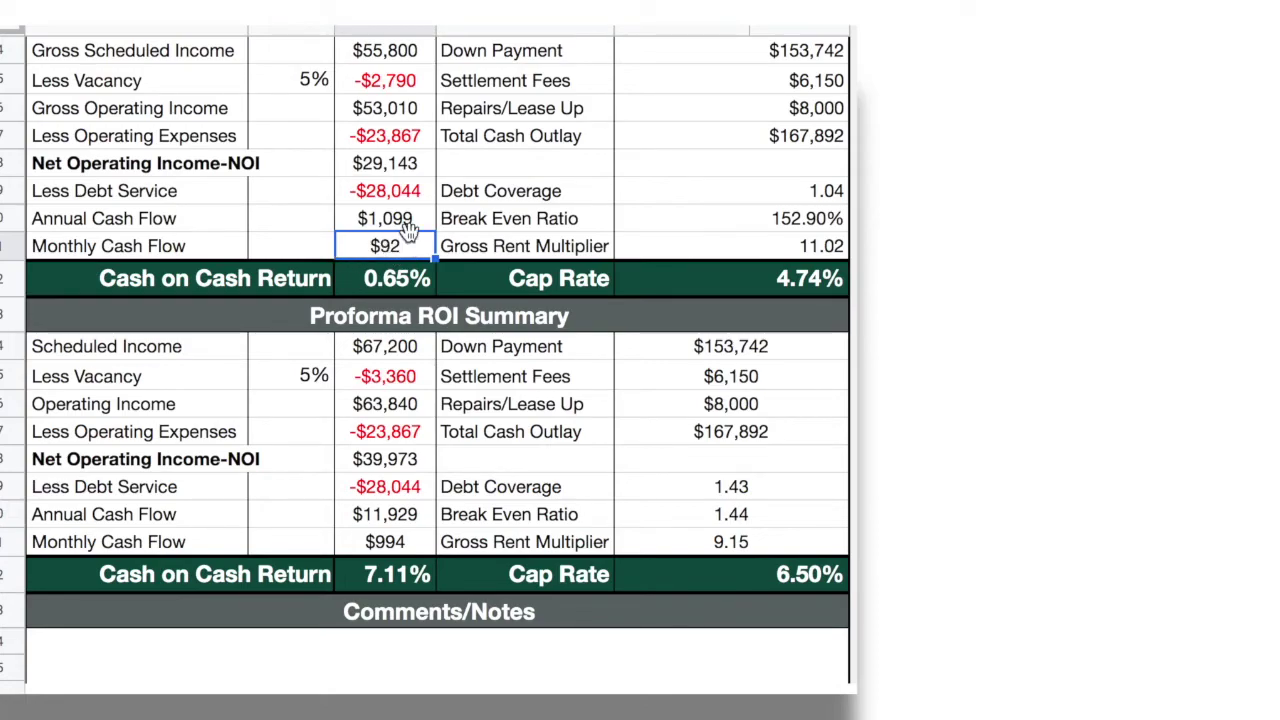
Check the Repairs/Lease Up, Total Cash Outlay and Monthly Cash Flow amounts in the Current ROI Summary
scroll(406, 237, "up", 8)
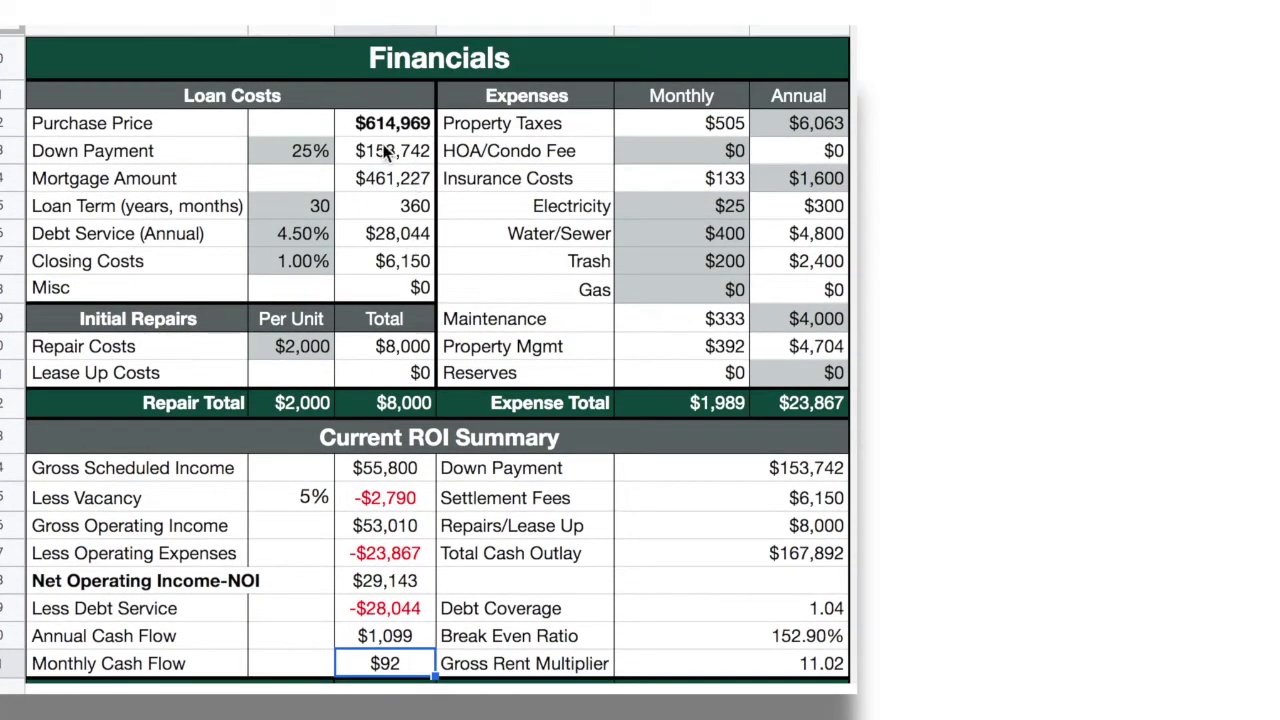
left_click(790, 525)
left_click(776, 556)
left_click(408, 670)
Examine the Cash on Cash Return, Cap Rate and Monthly Cash Flow values in the Proforma ROI Summary
scroll(424, 537, "down", 1)
scroll(424, 537, "down", 9)
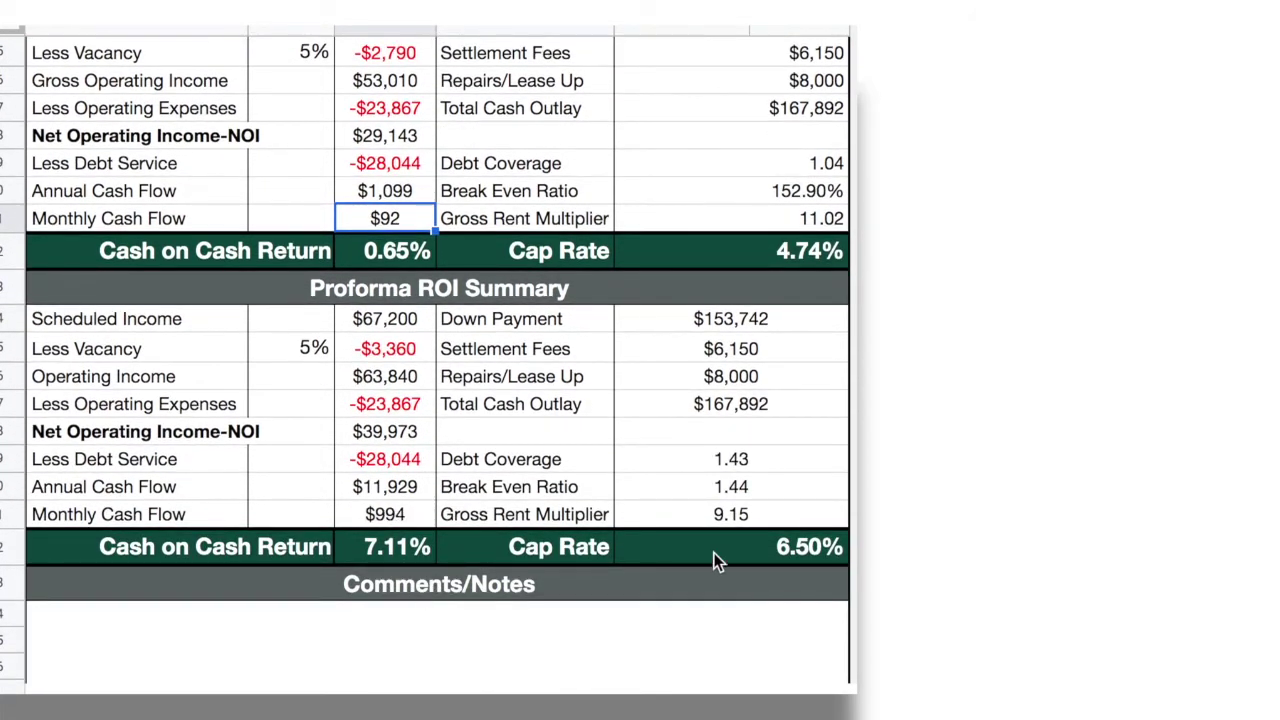
left_click(410, 548)
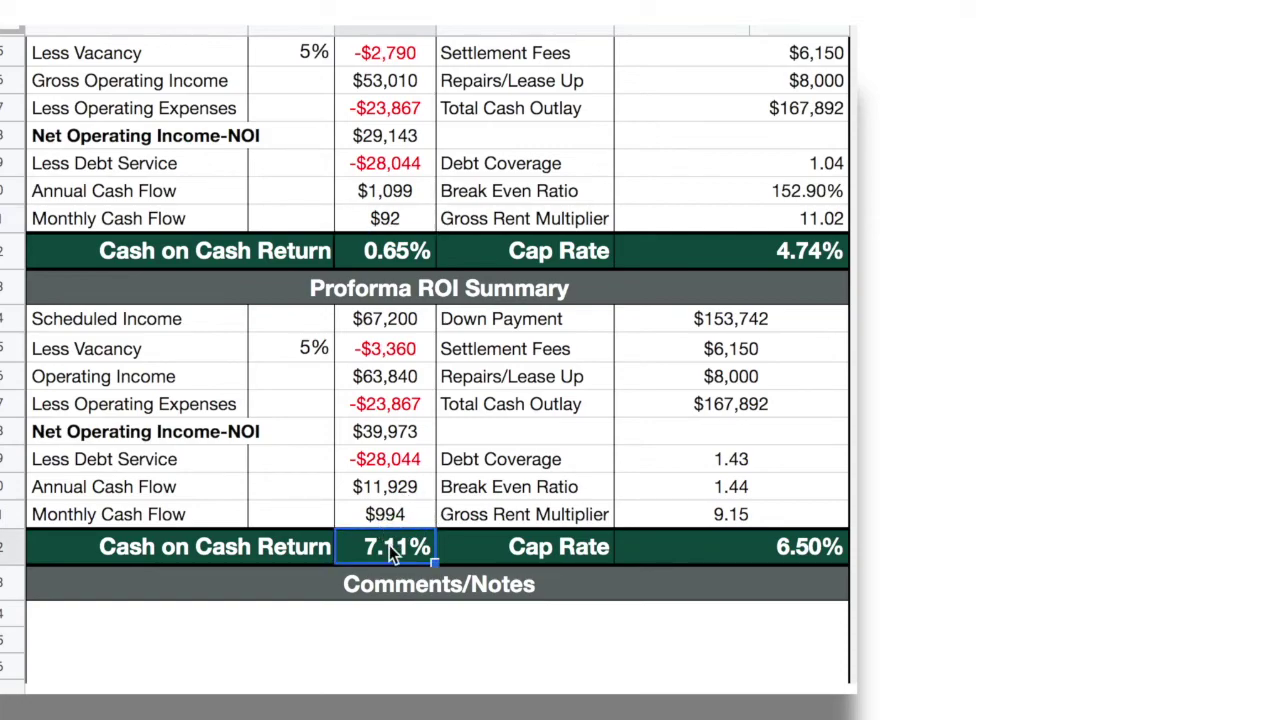
left_click(785, 550)
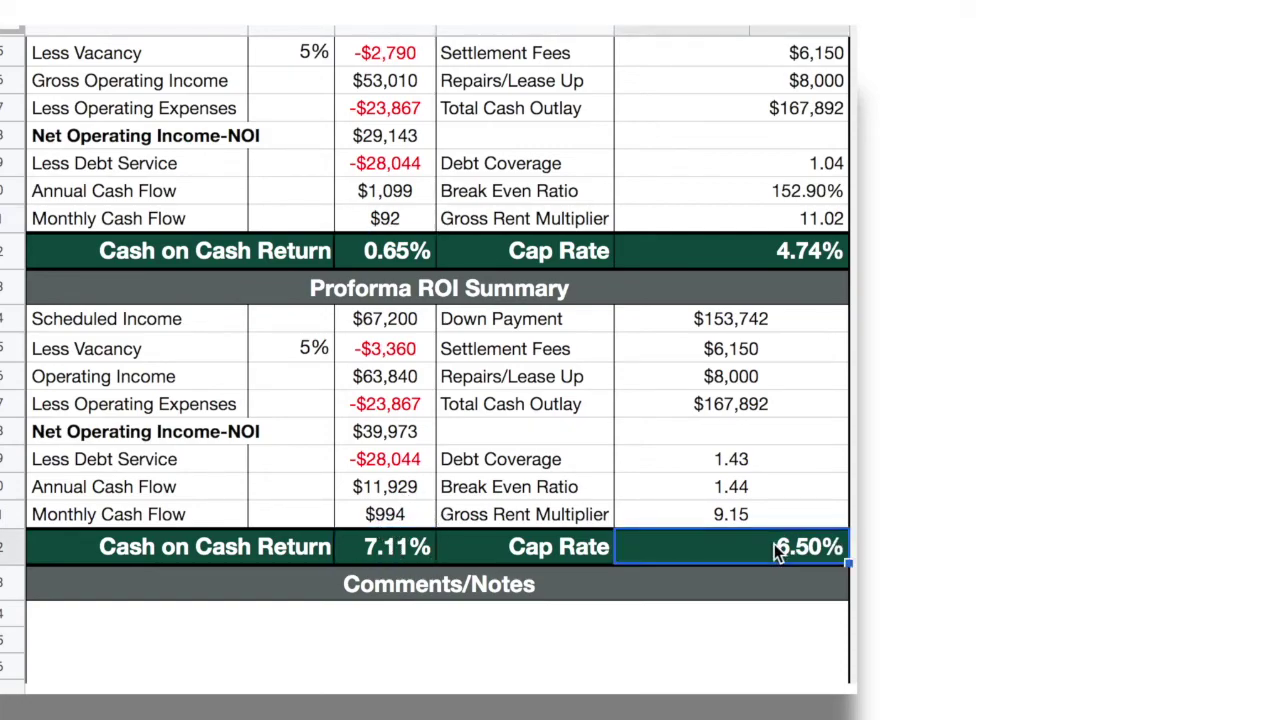
left_click(385, 516)
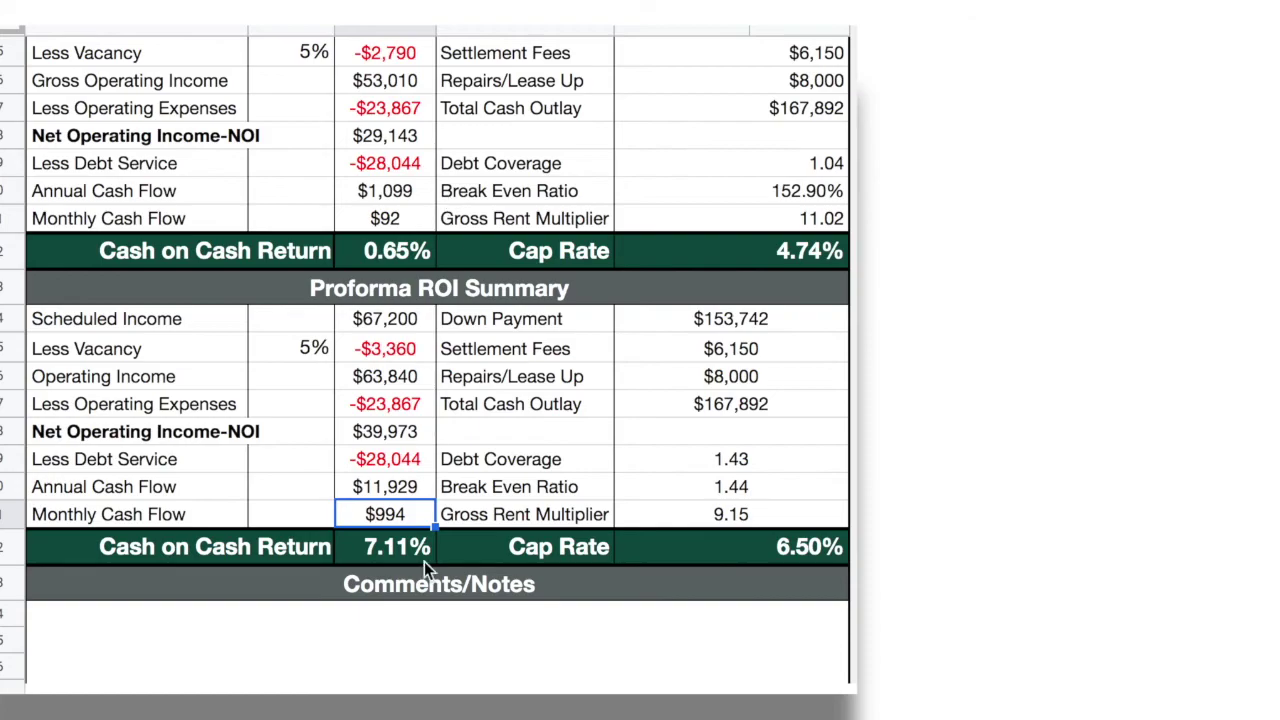
Check the Suggested Offer amount below Comments/Notes and return to the Loan Costs and rent figures
scroll(460, 445, "down", 3)
scroll(461, 445, "down", 1)
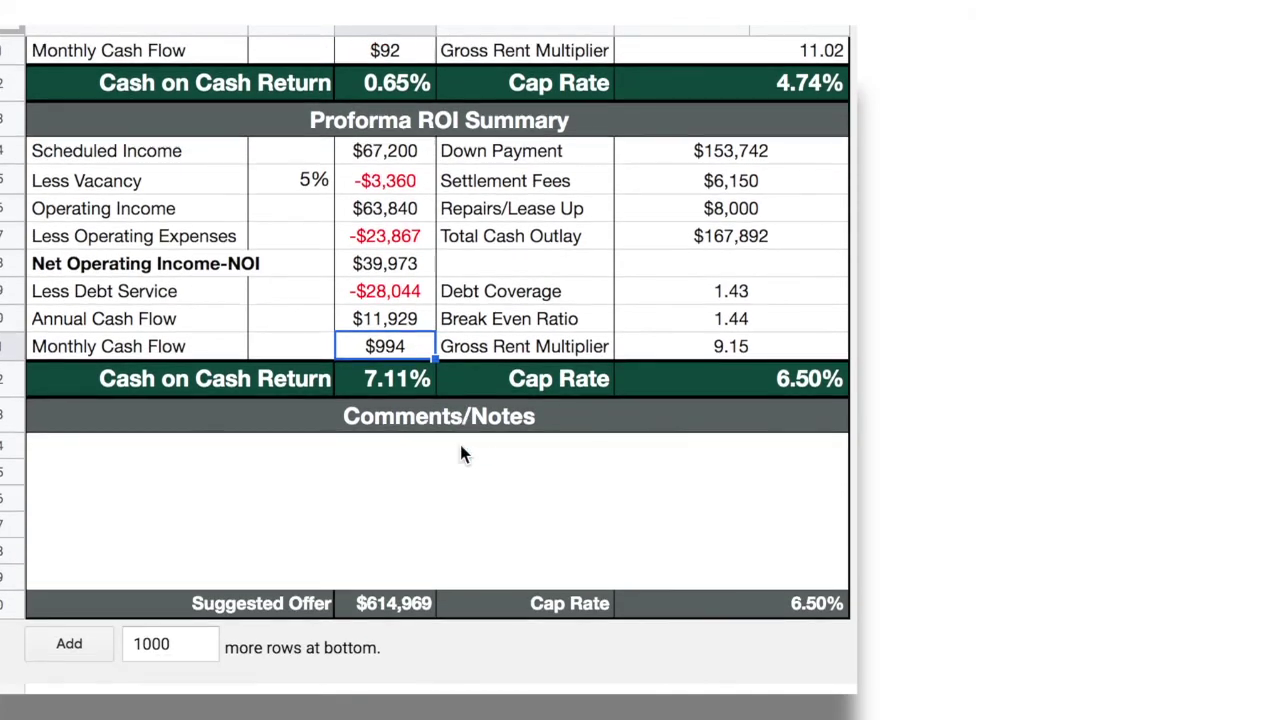
left_click(365, 602)
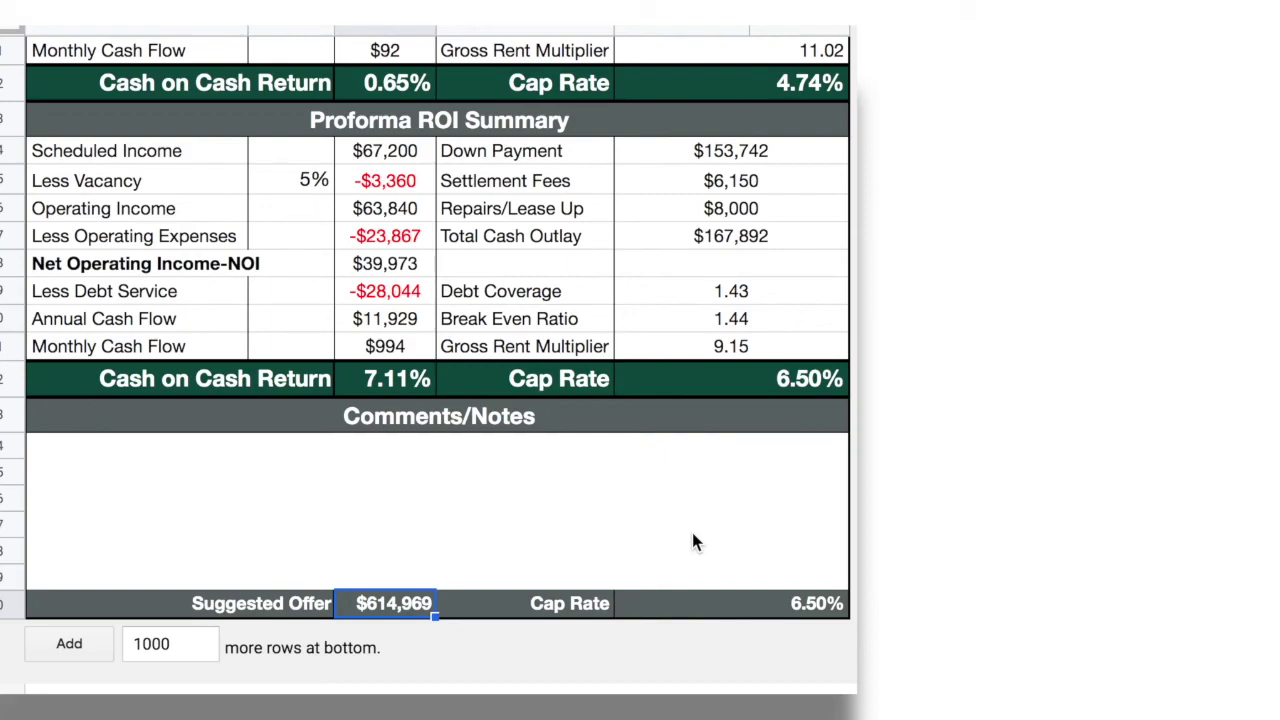
scroll(695, 541, "up", 10)
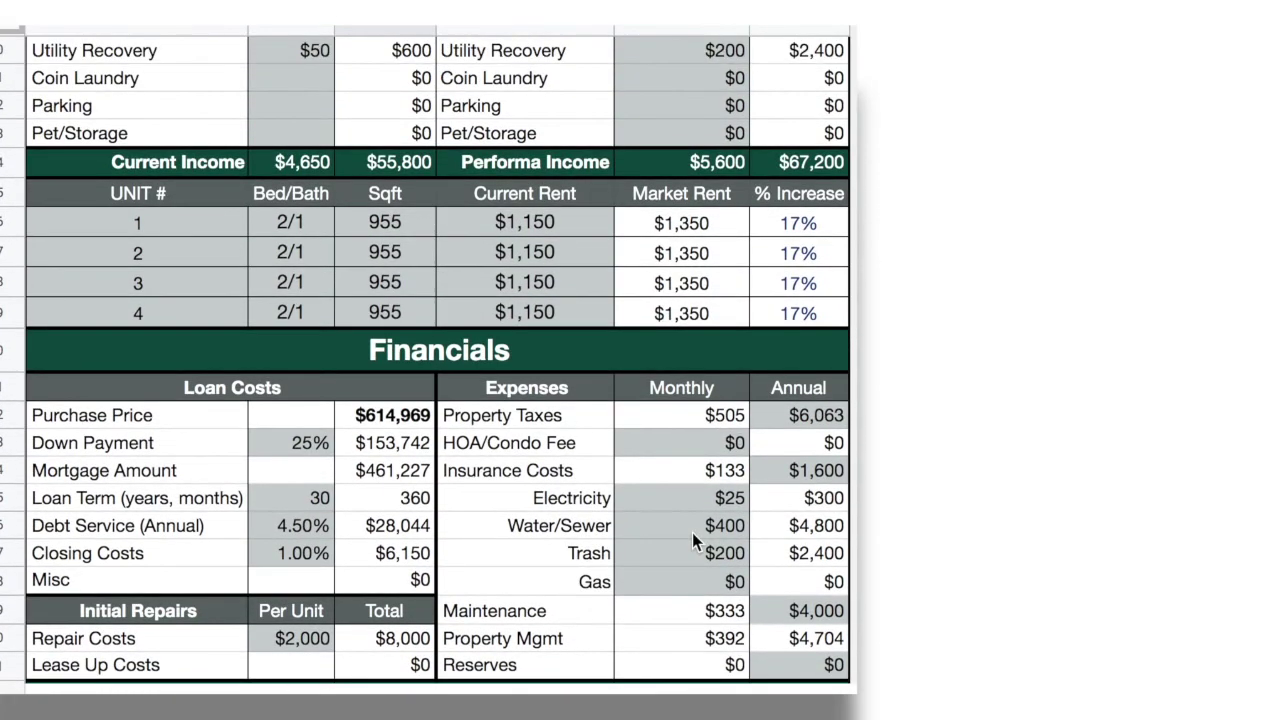